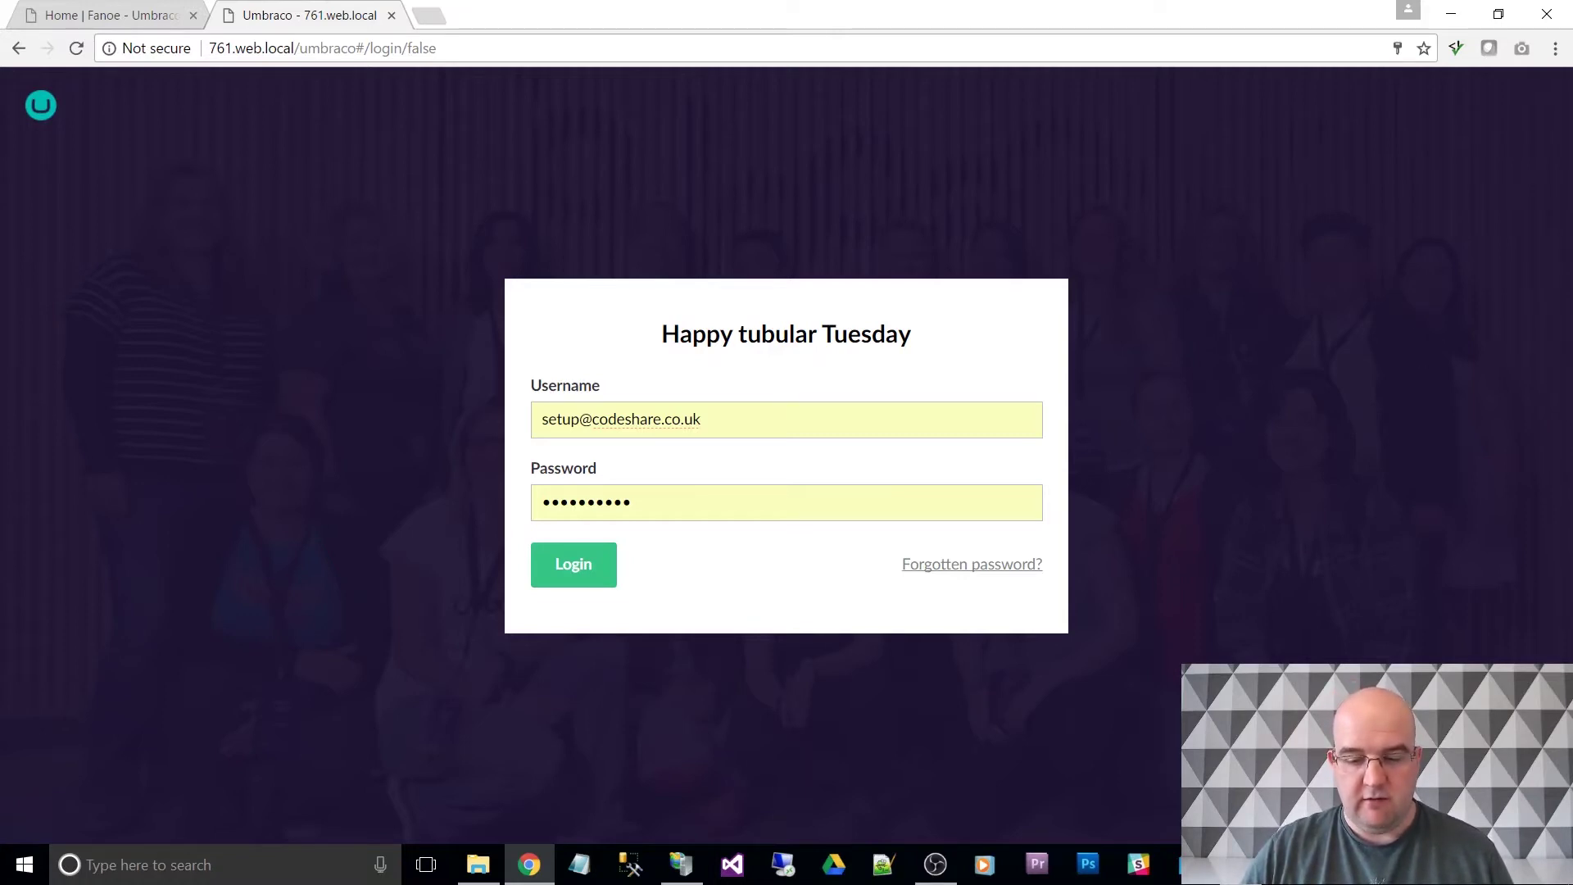
# Switch from the Umbraco login page in Chrome to the 7.6.1 project in Visual Studio
pyautogui.hotkey('alt', 'Tab')
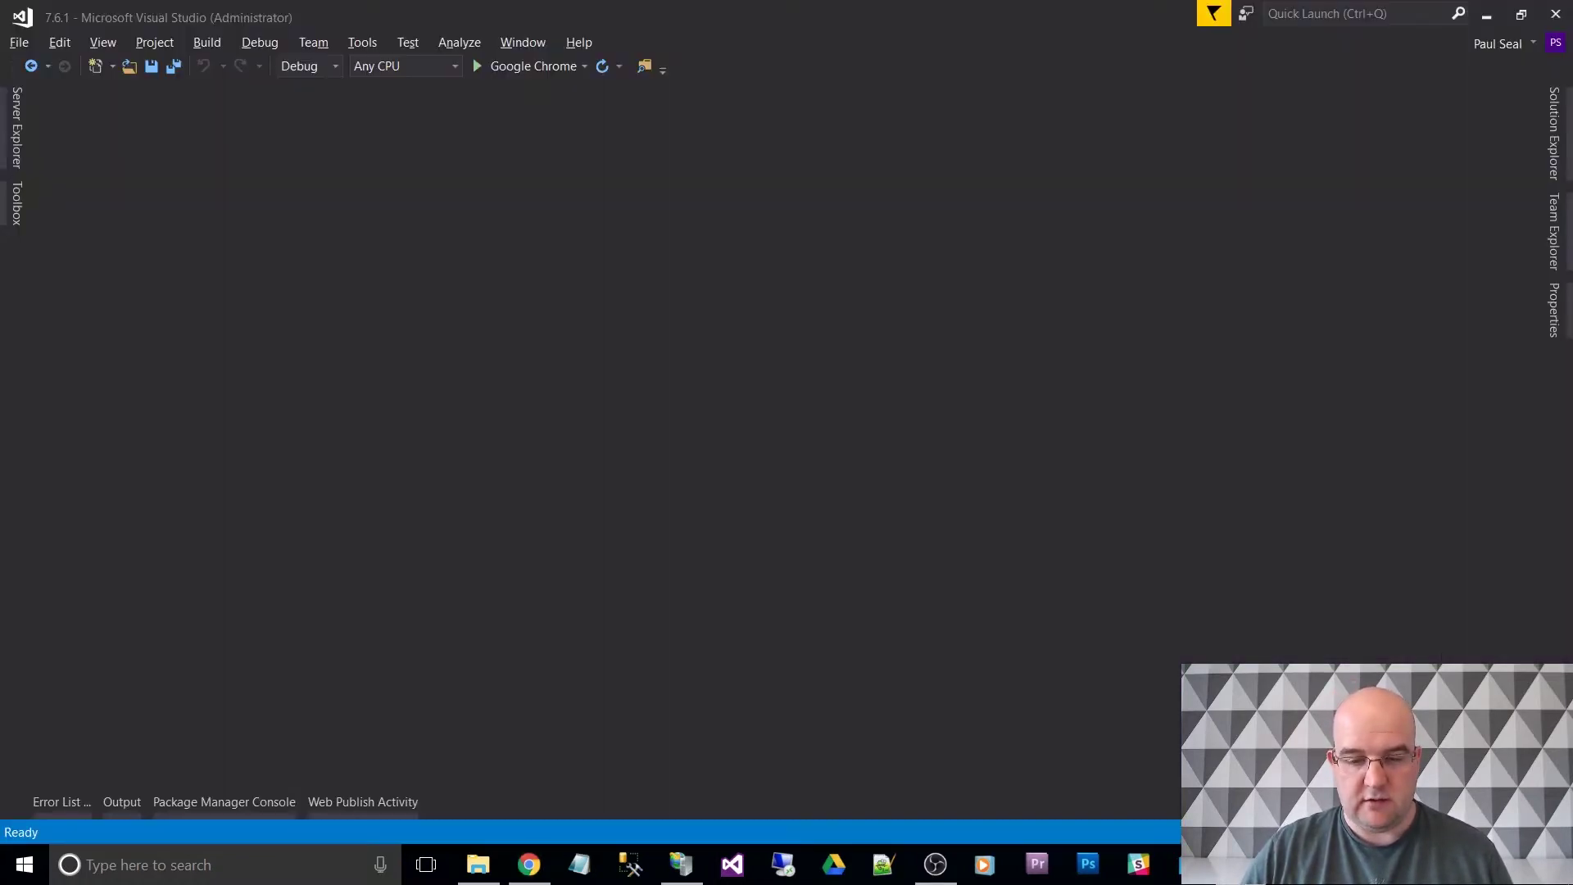
# In Solution Explorer, collapse the tree, show all files, and expand the config folder
pyautogui.click(1555, 160)
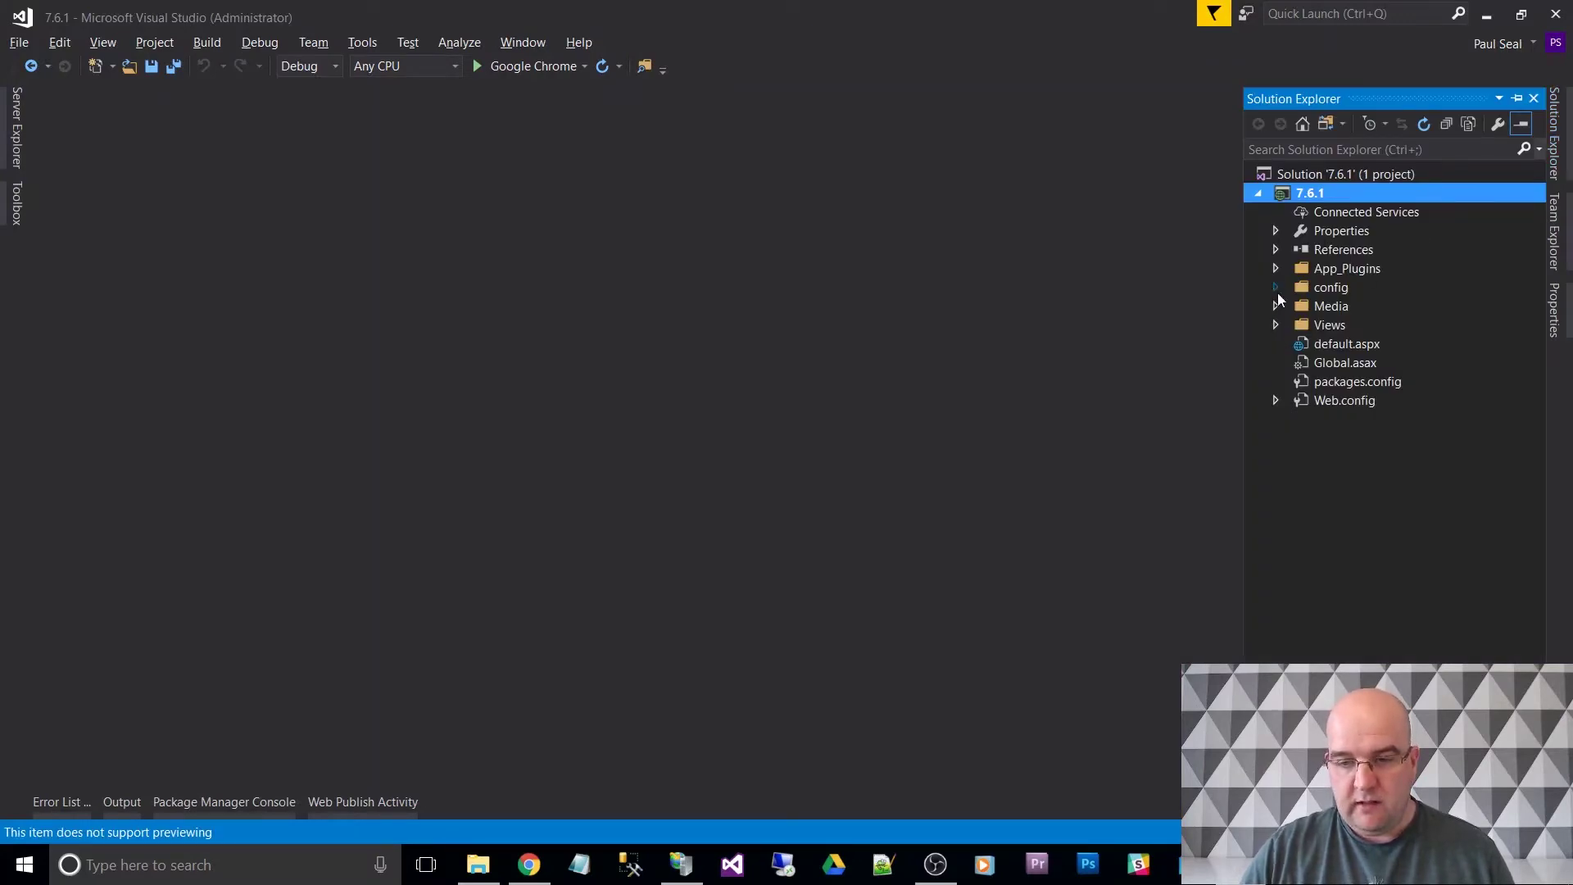
pyautogui.click(1449, 124)
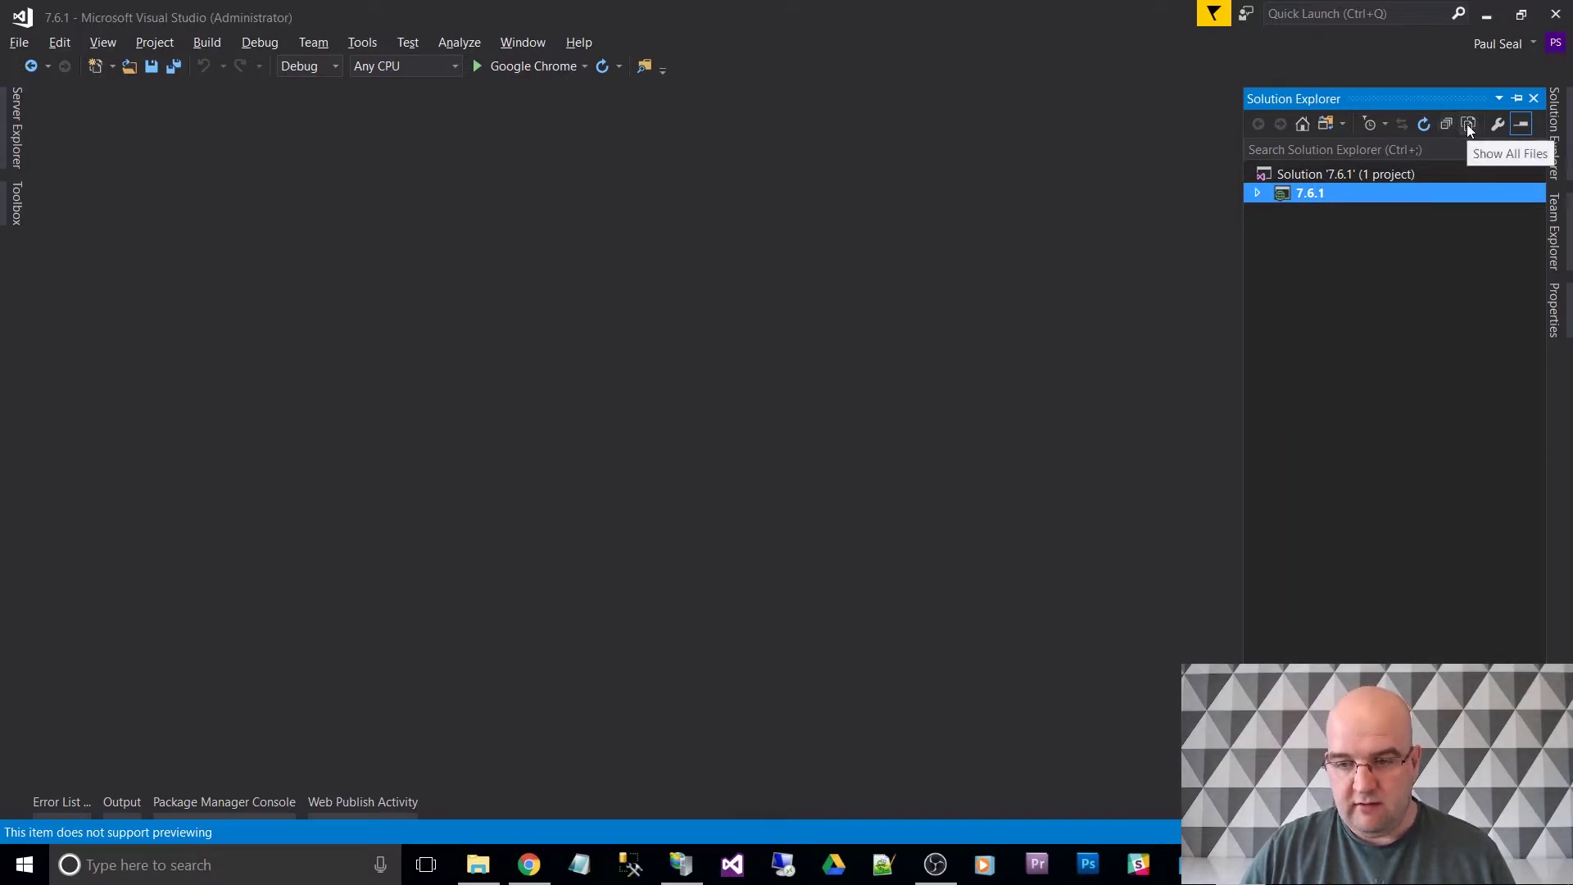
pyautogui.click(1468, 123)
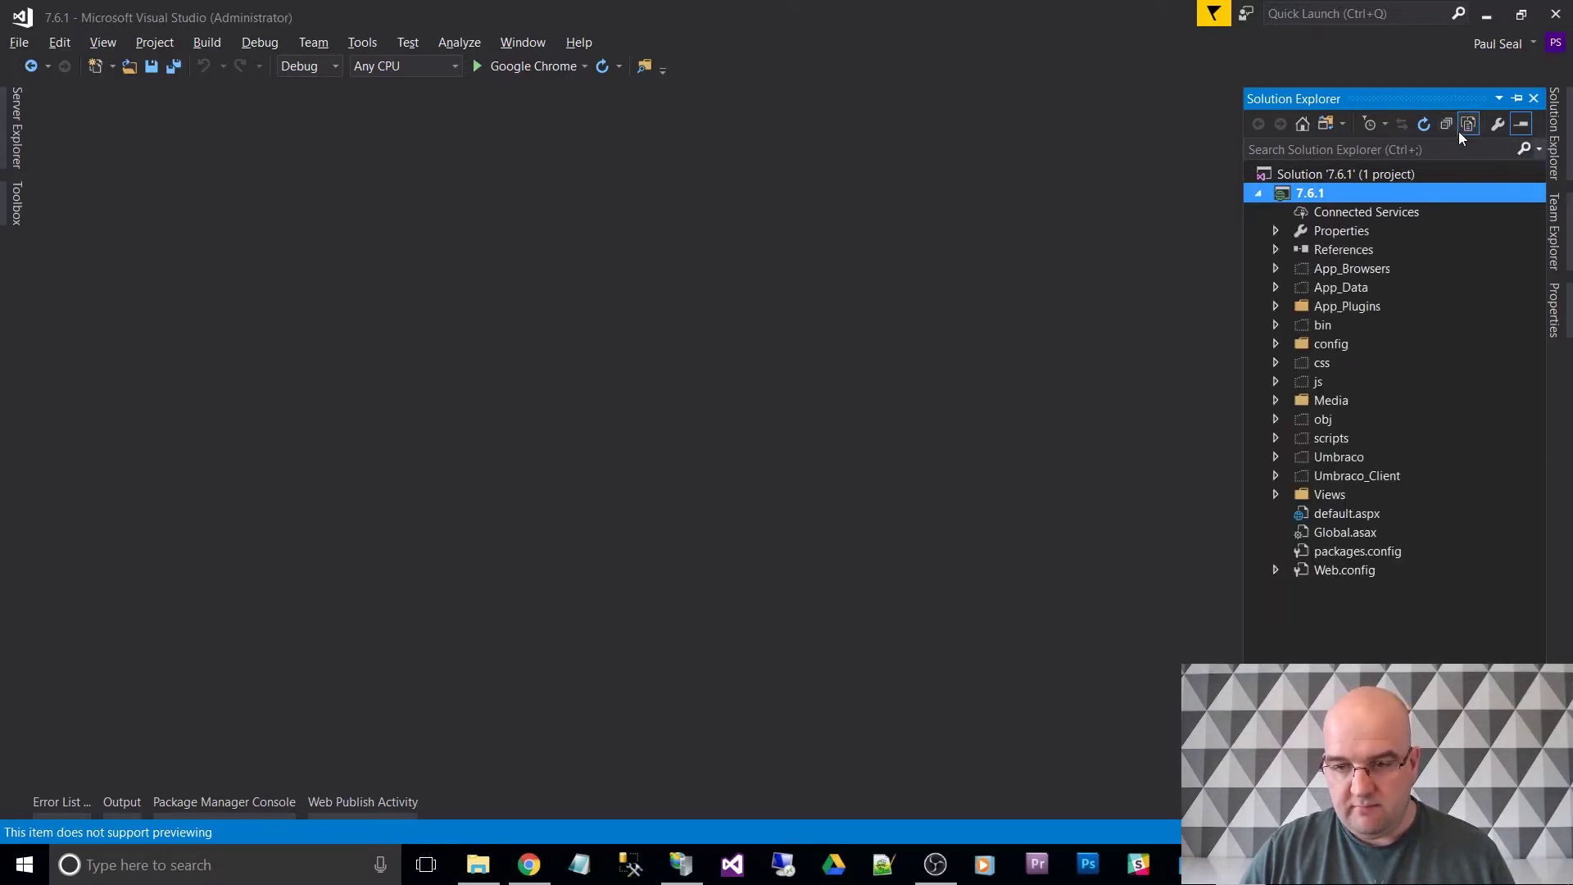
pyautogui.click(1285, 344)
# Open umbracoSettings.config and scroll to the loginBackgroundImage setting
pyautogui.click(1354, 570)
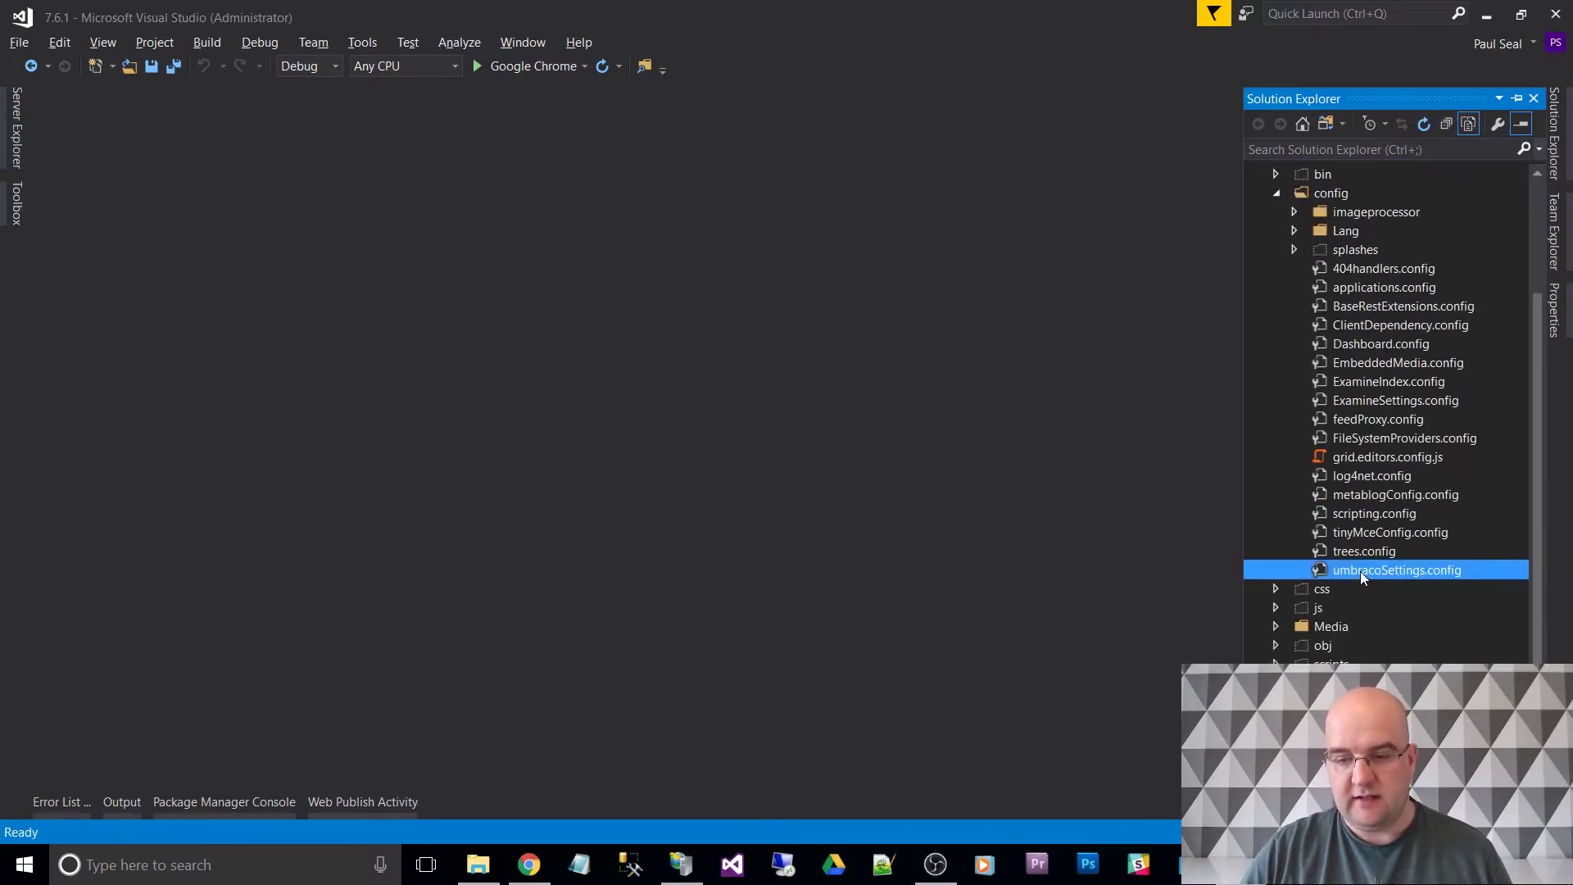
pyautogui.doubleClick(1356, 570)
pyautogui.scroll(2, 1359, 241)
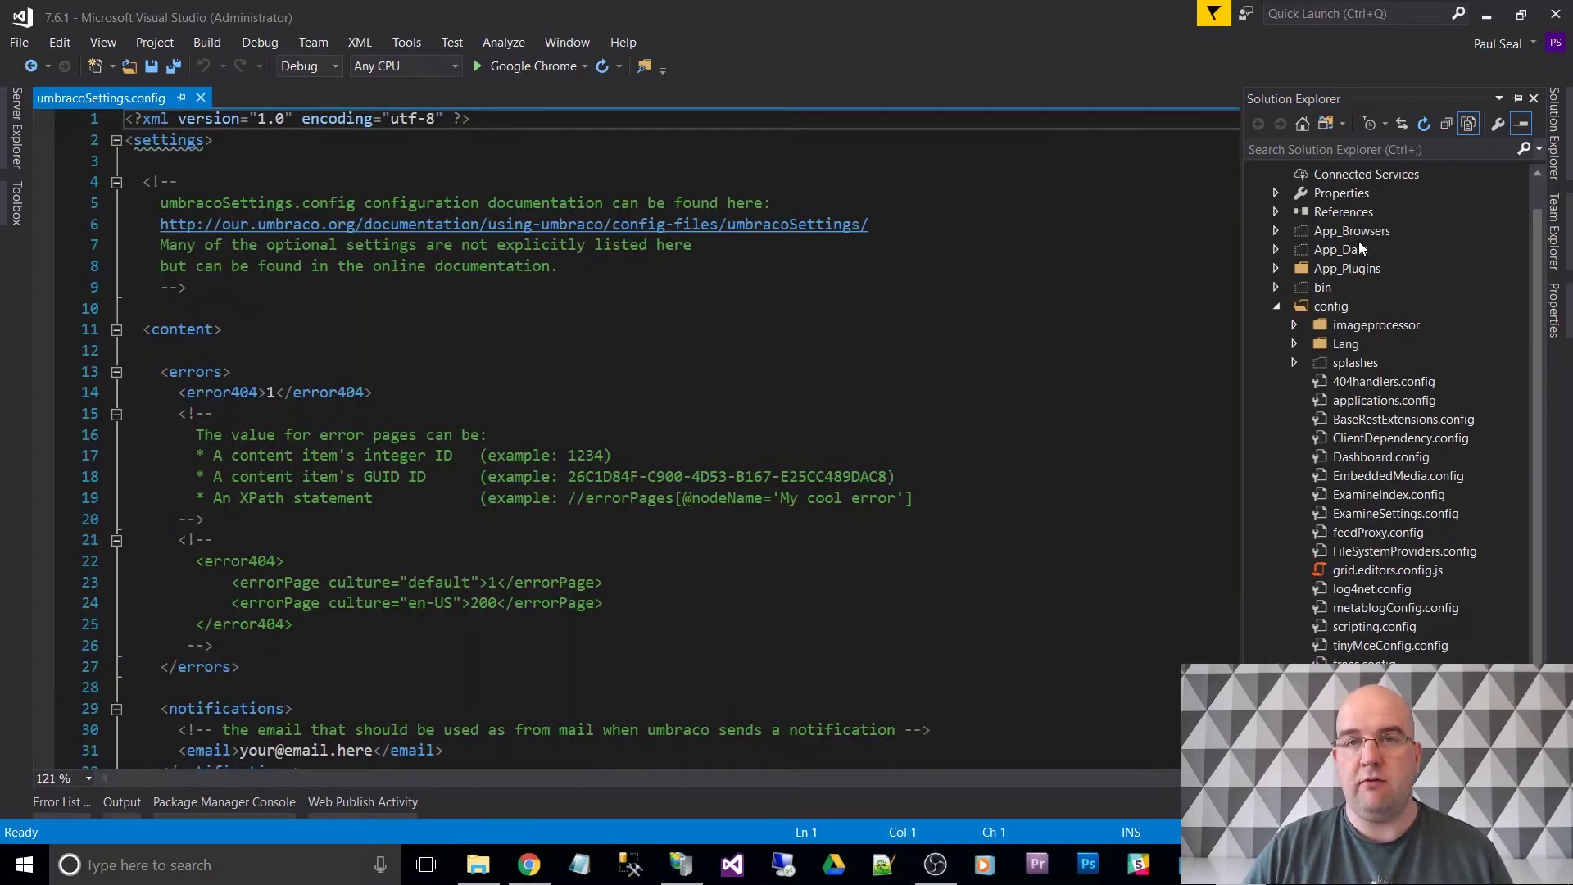
pyautogui.scroll(-16, 655, 410)
pyautogui.scroll(-4, 656, 409)
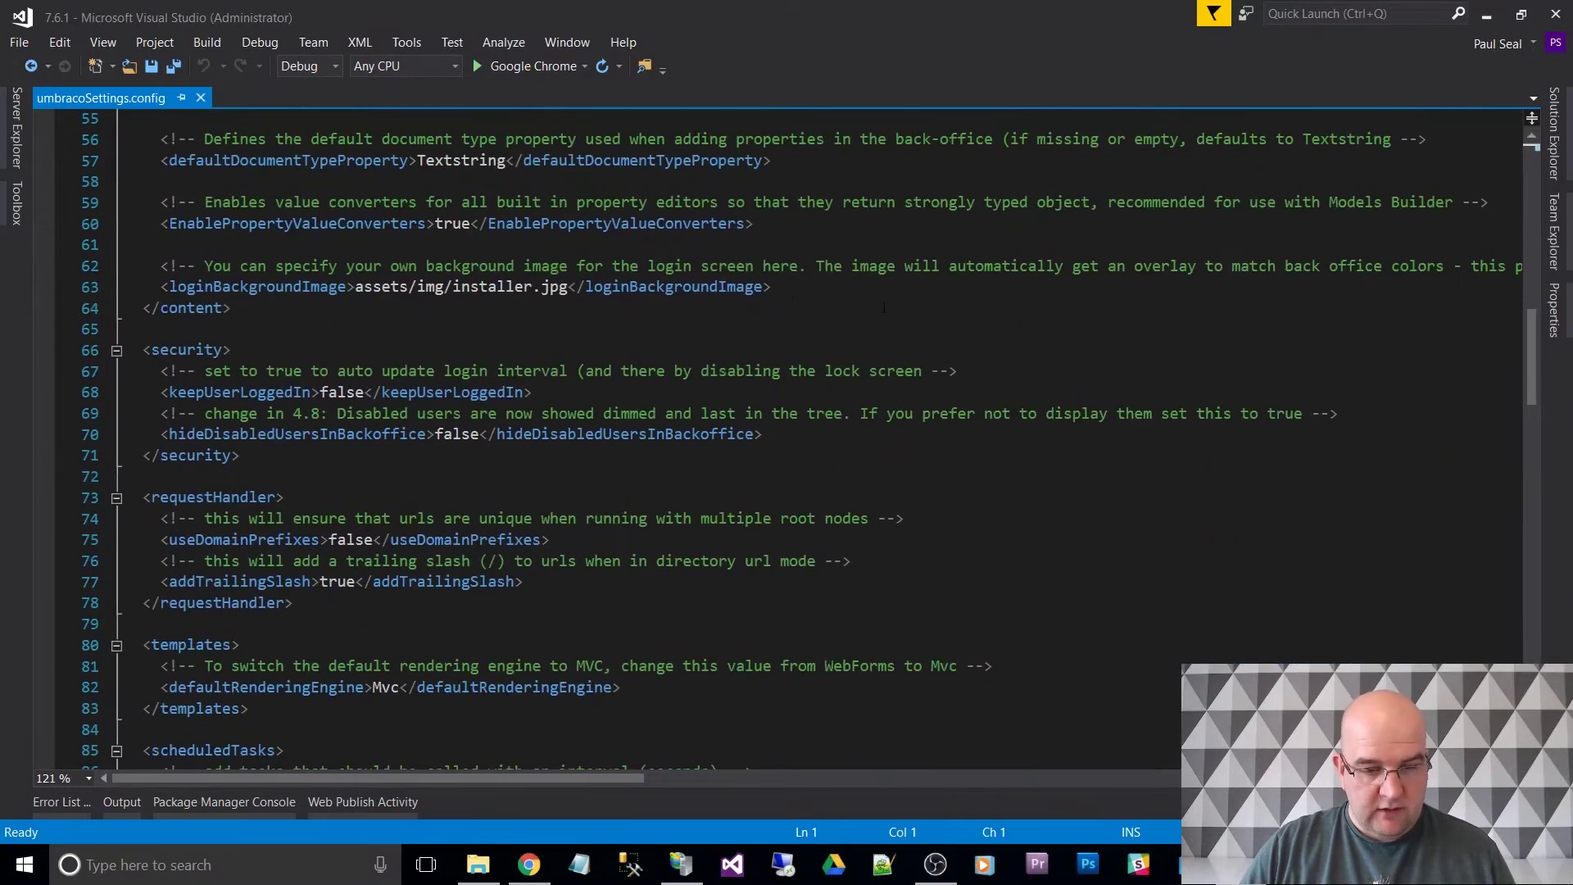
pyautogui.scroll(2, 656, 410)
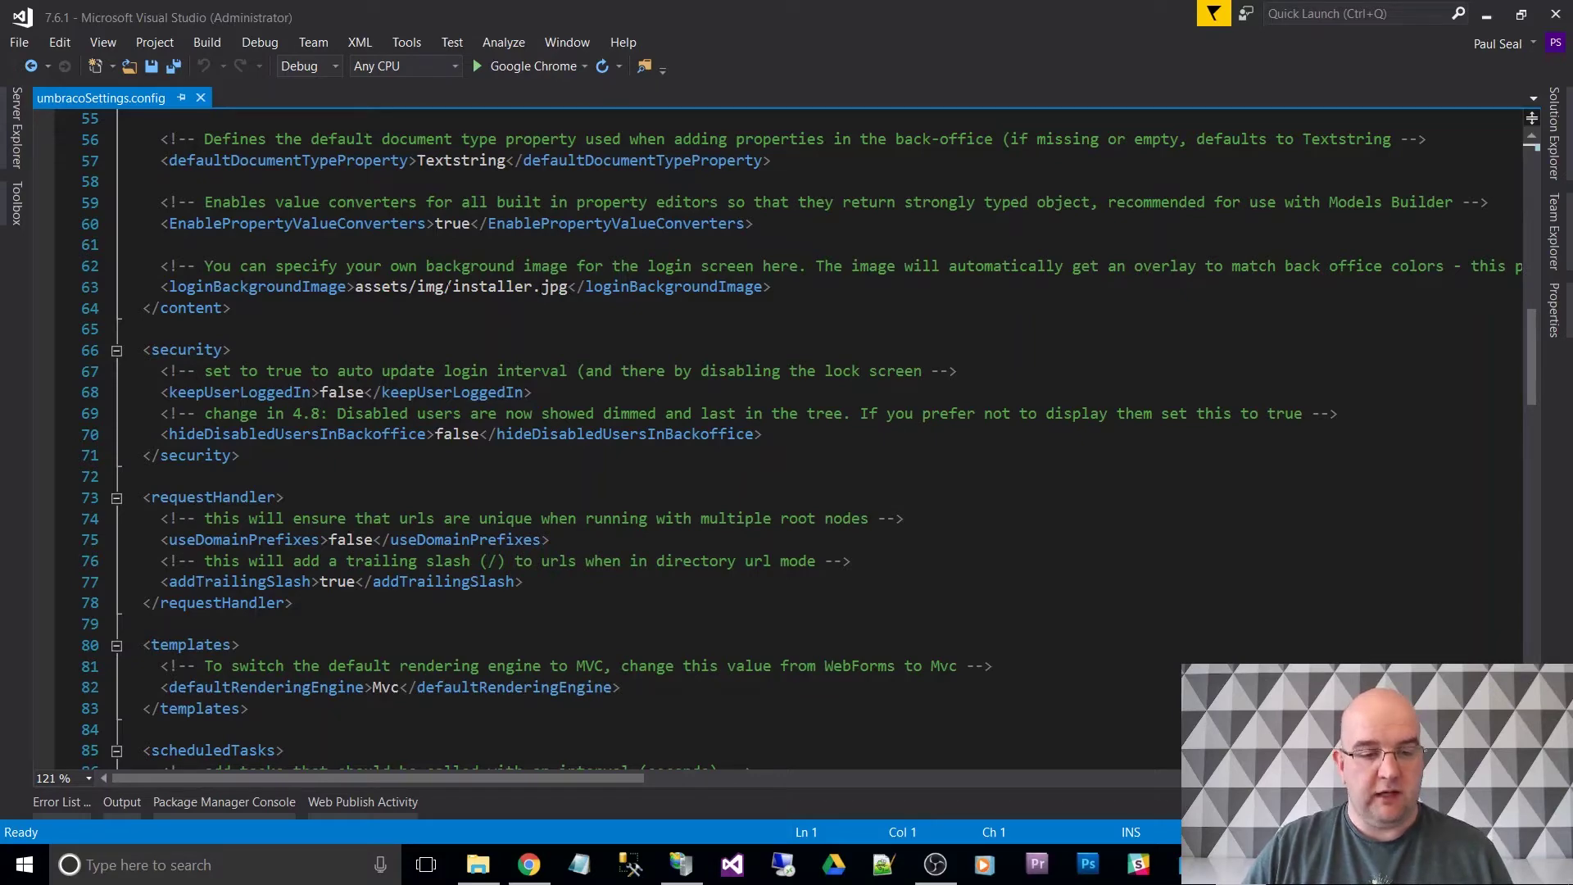
# Browse in File Explorer to Umbraco Installs > 7.6.1 > trunk > 7.6.1 > Media > 1016
pyautogui.click(478, 865)
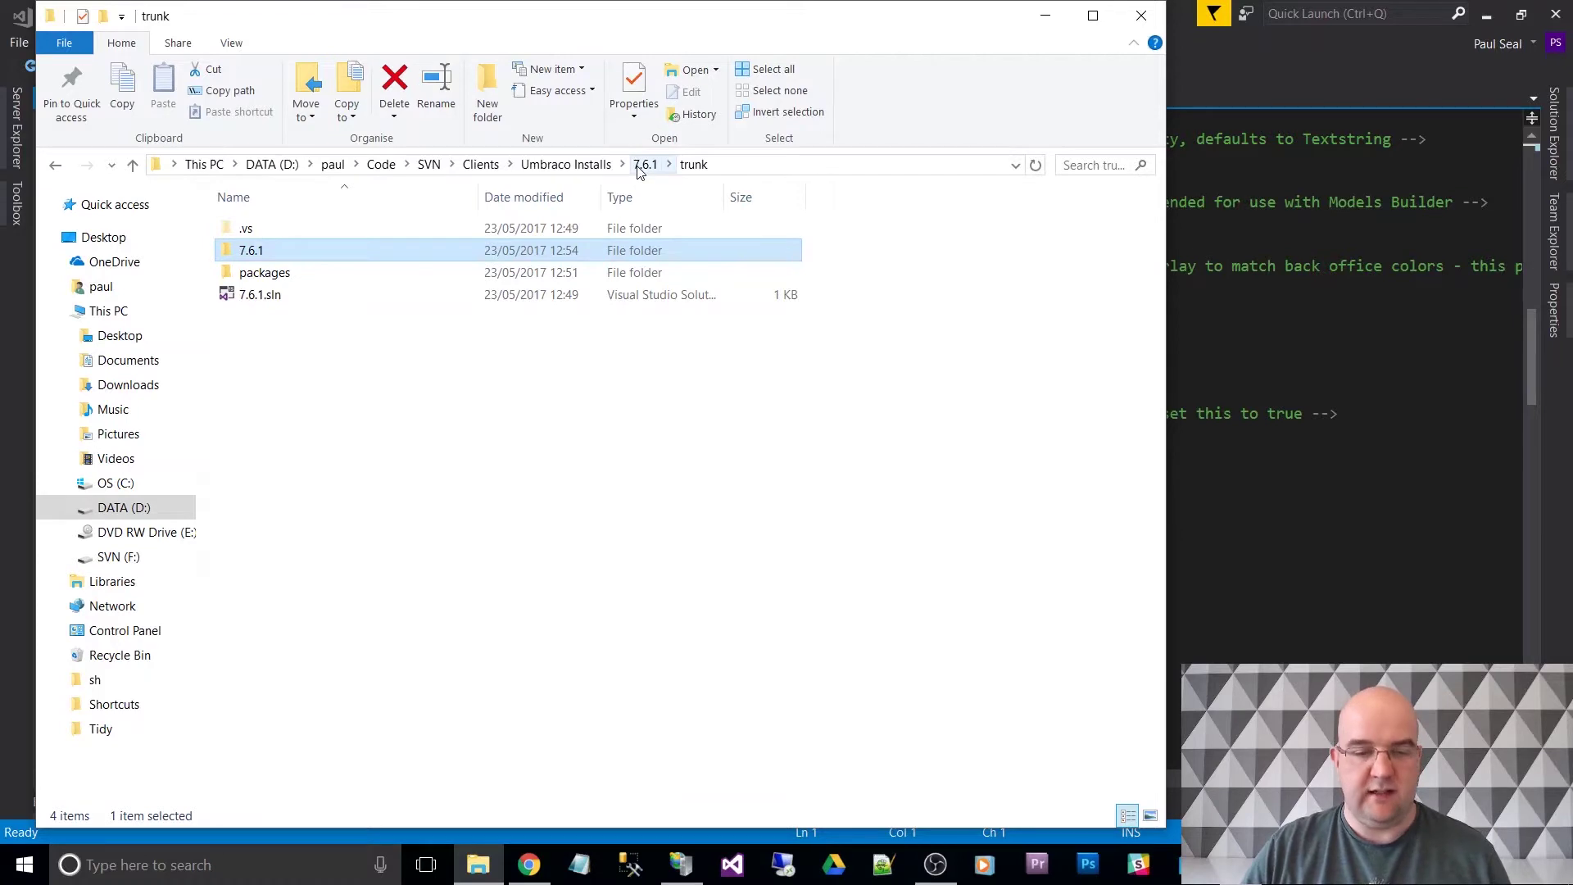
pyautogui.click(593, 166)
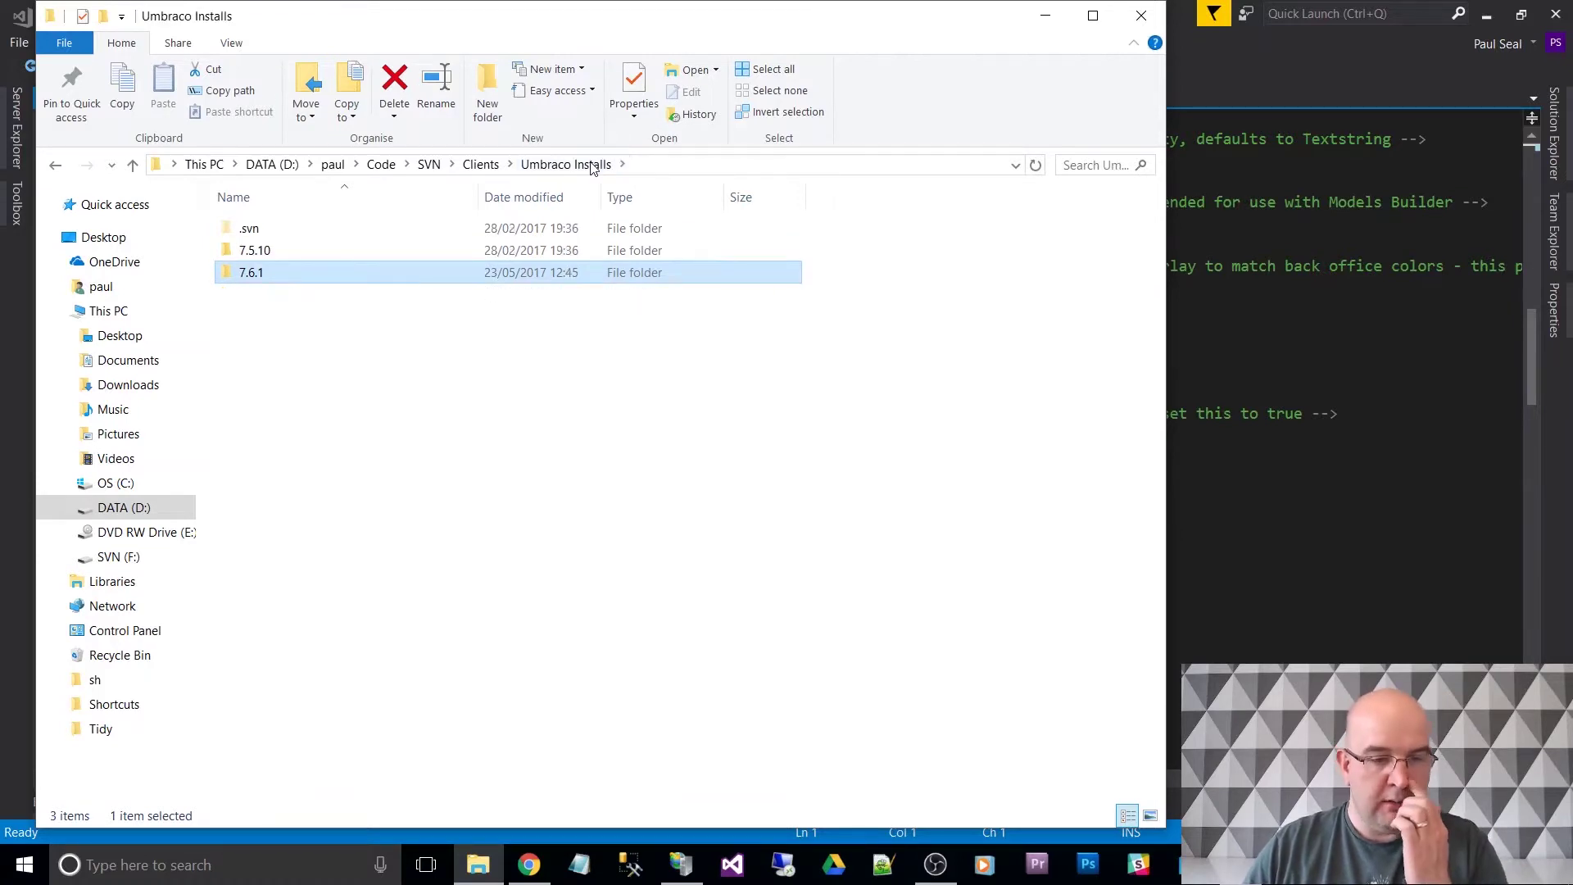
pyautogui.doubleClick(348, 276)
pyautogui.doubleClick(279, 295)
pyautogui.doubleClick(282, 251)
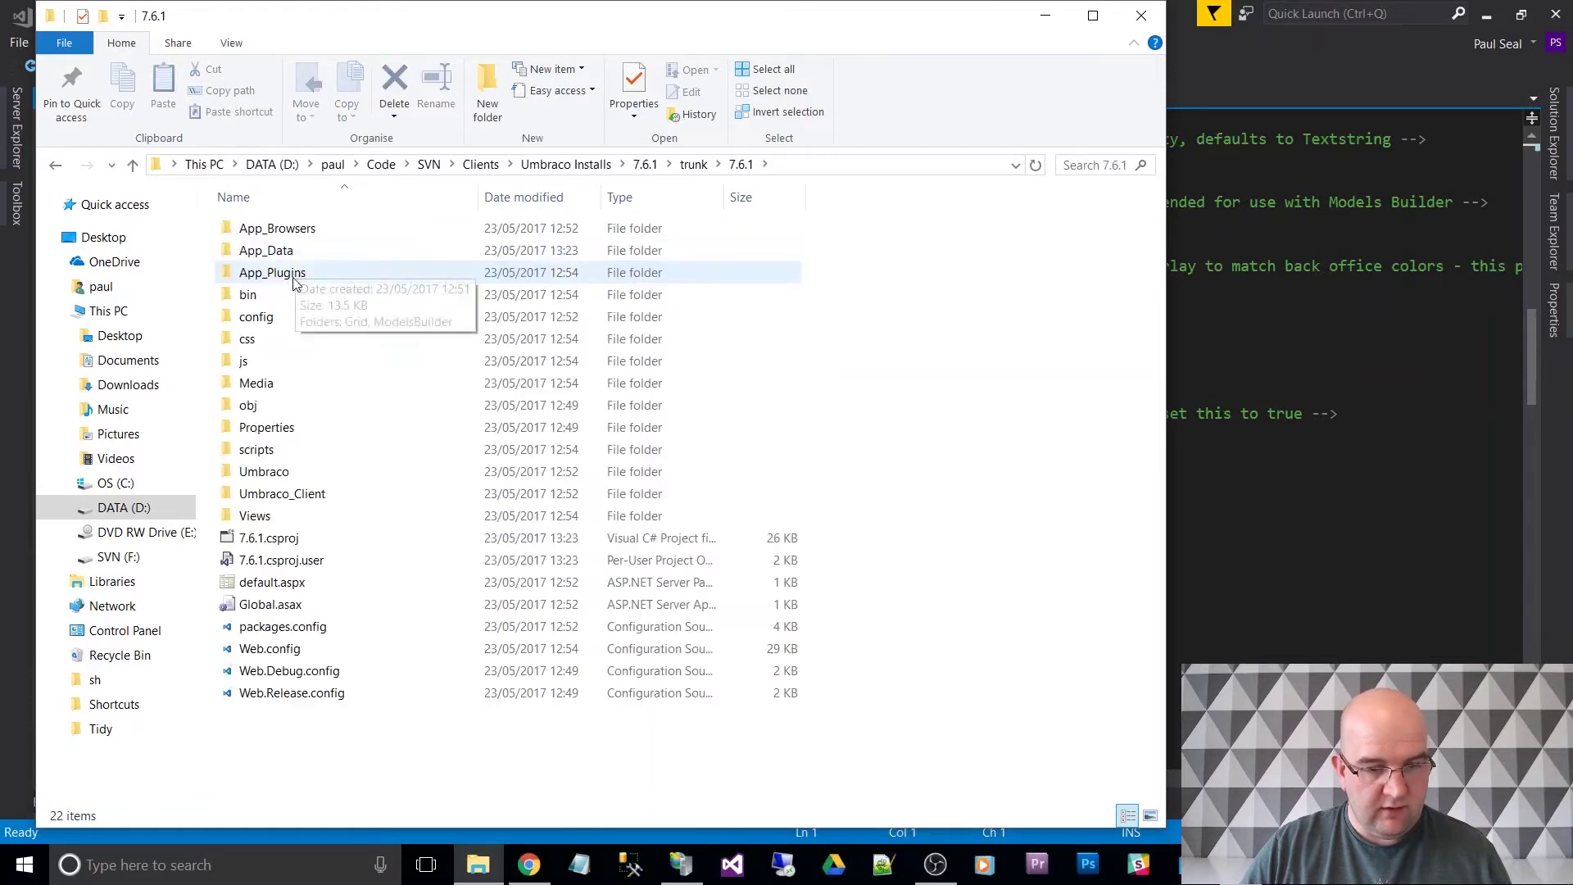
pyautogui.doubleClick(270, 386)
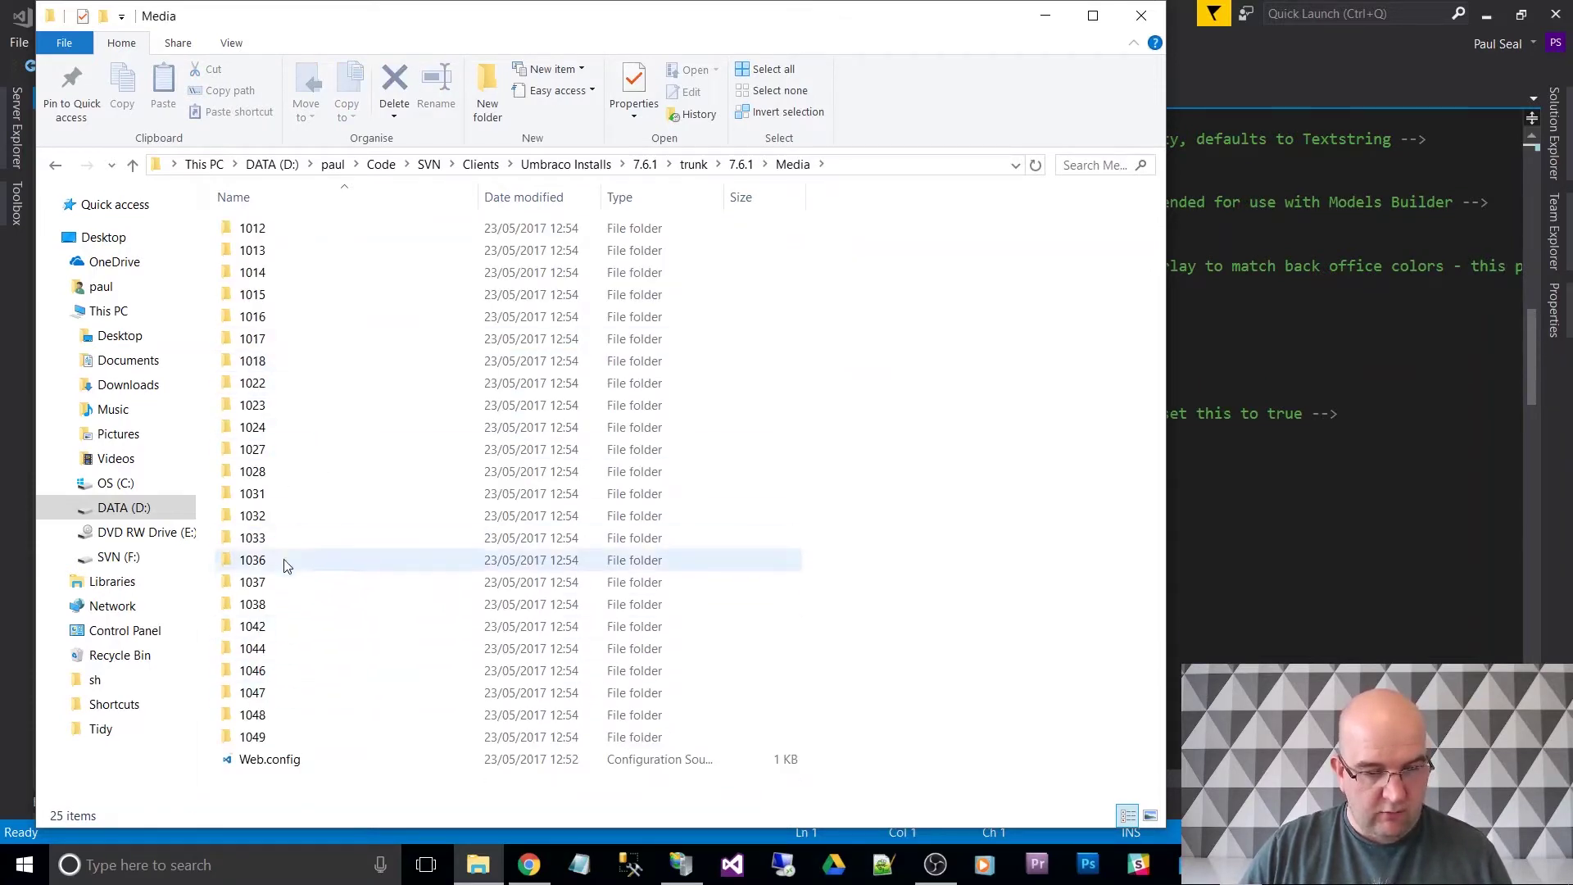
pyautogui.doubleClick(296, 317)
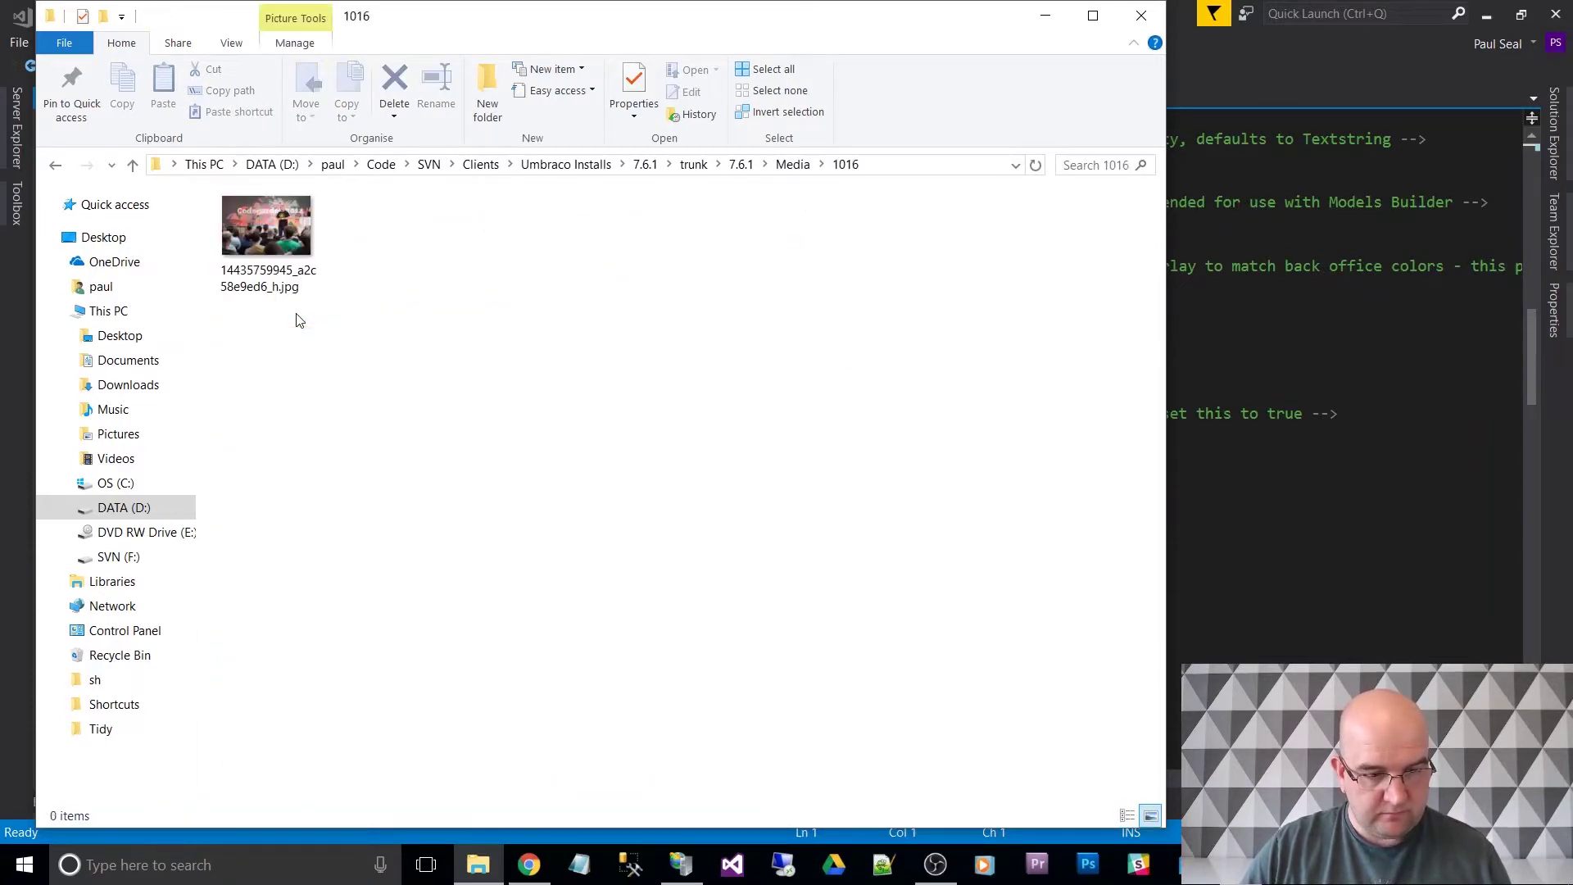
# Check the jpg photo's file name without renaming it, then return to Visual Studio
pyautogui.click(283, 255)
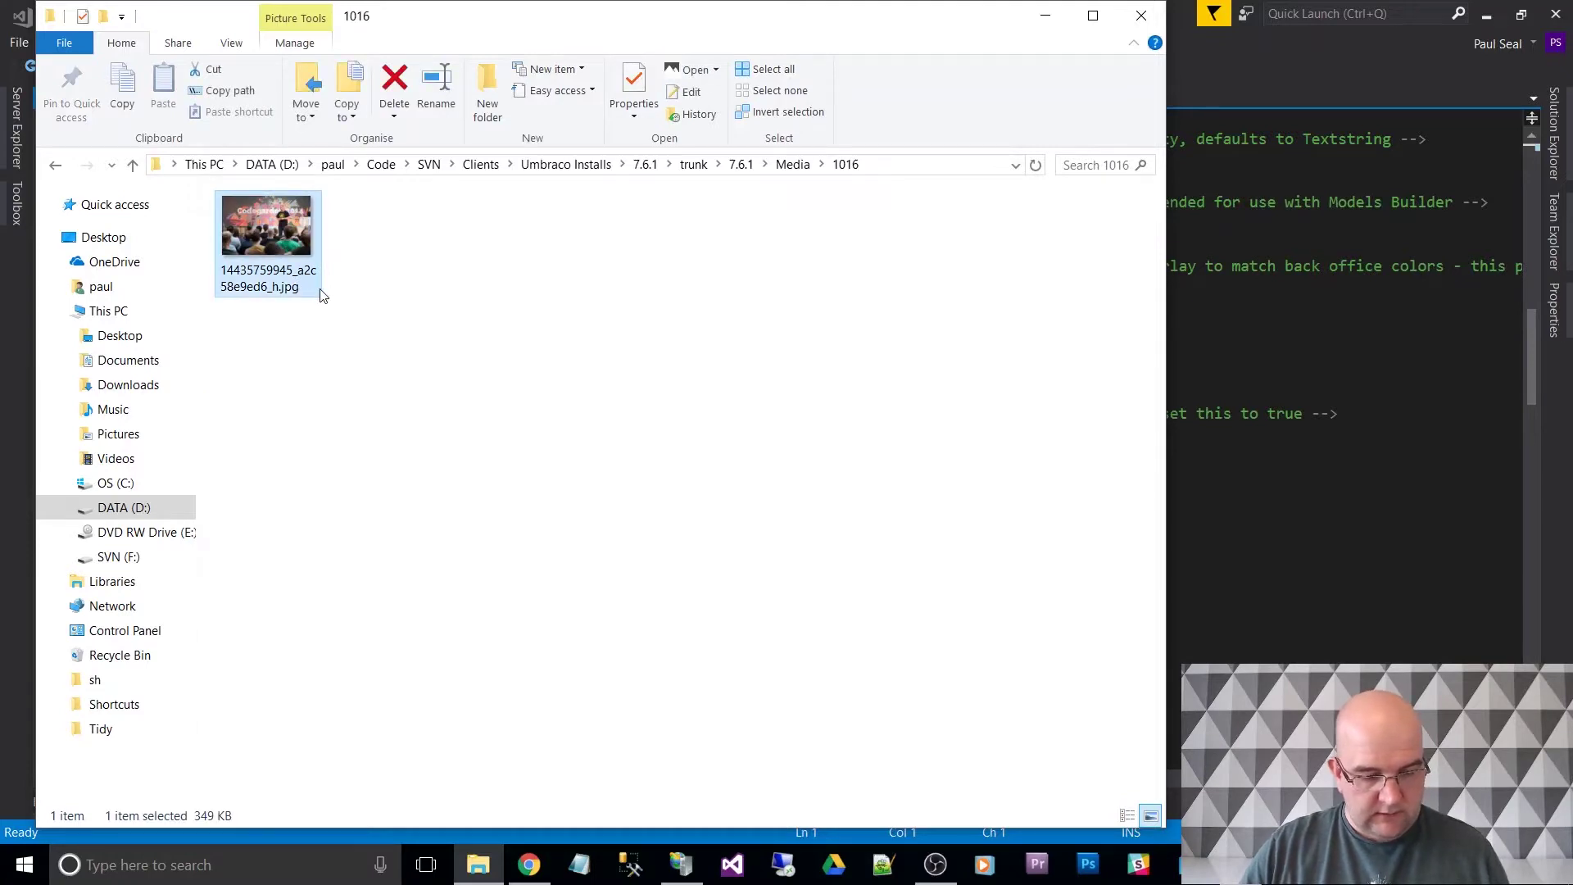
pyautogui.click(268, 289)
pyautogui.hotkey('ctrl', 'c')
pyautogui.click(664, 288)
pyautogui.click(664, 289)
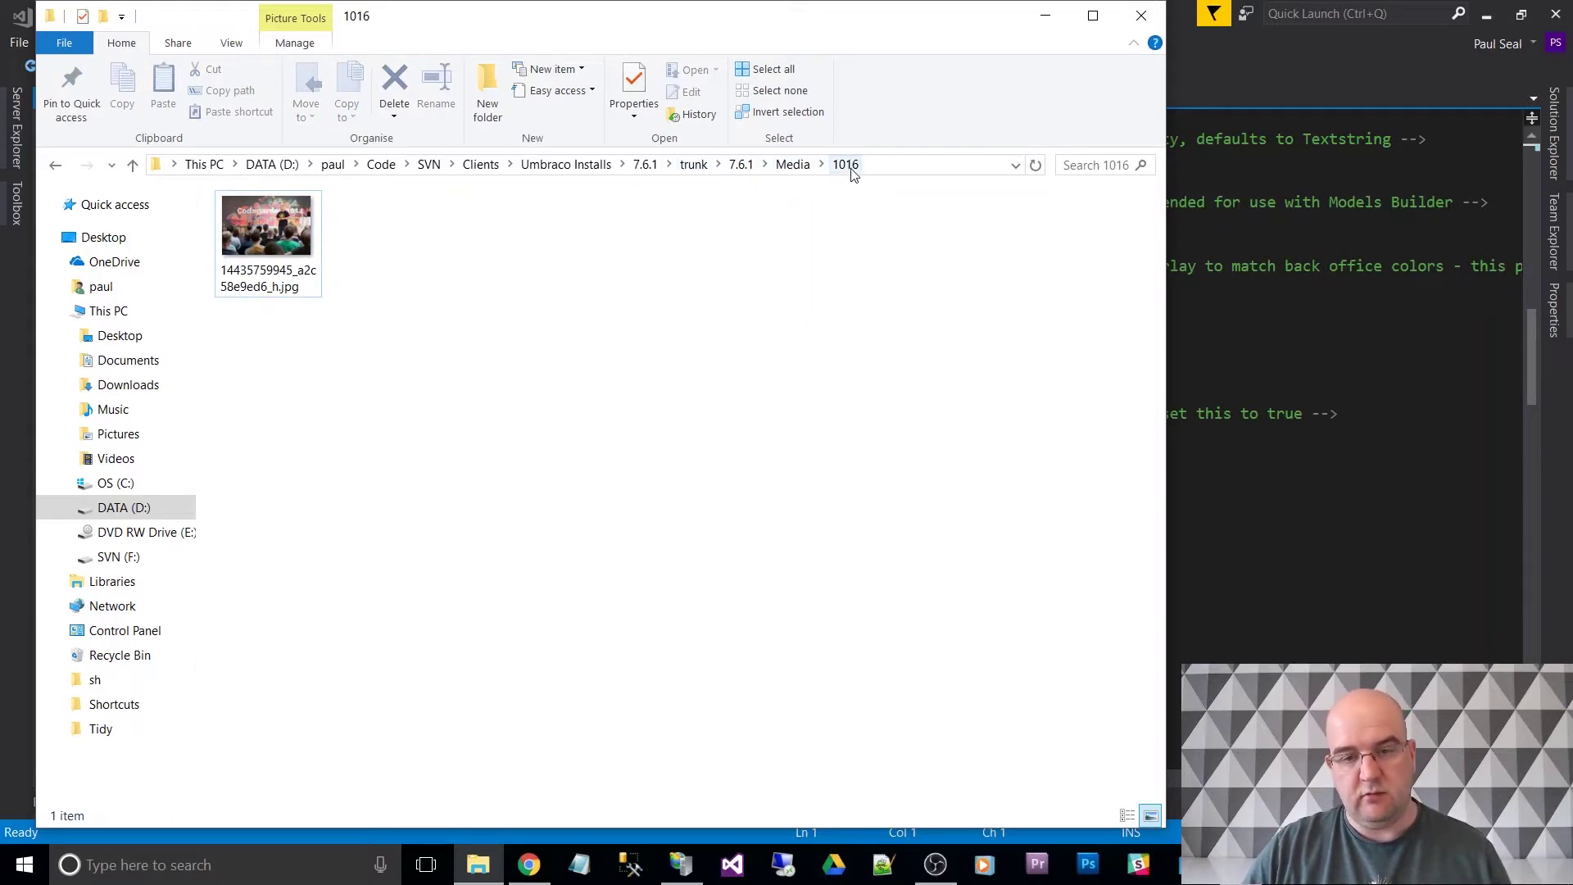
pyautogui.click(1141, 14)
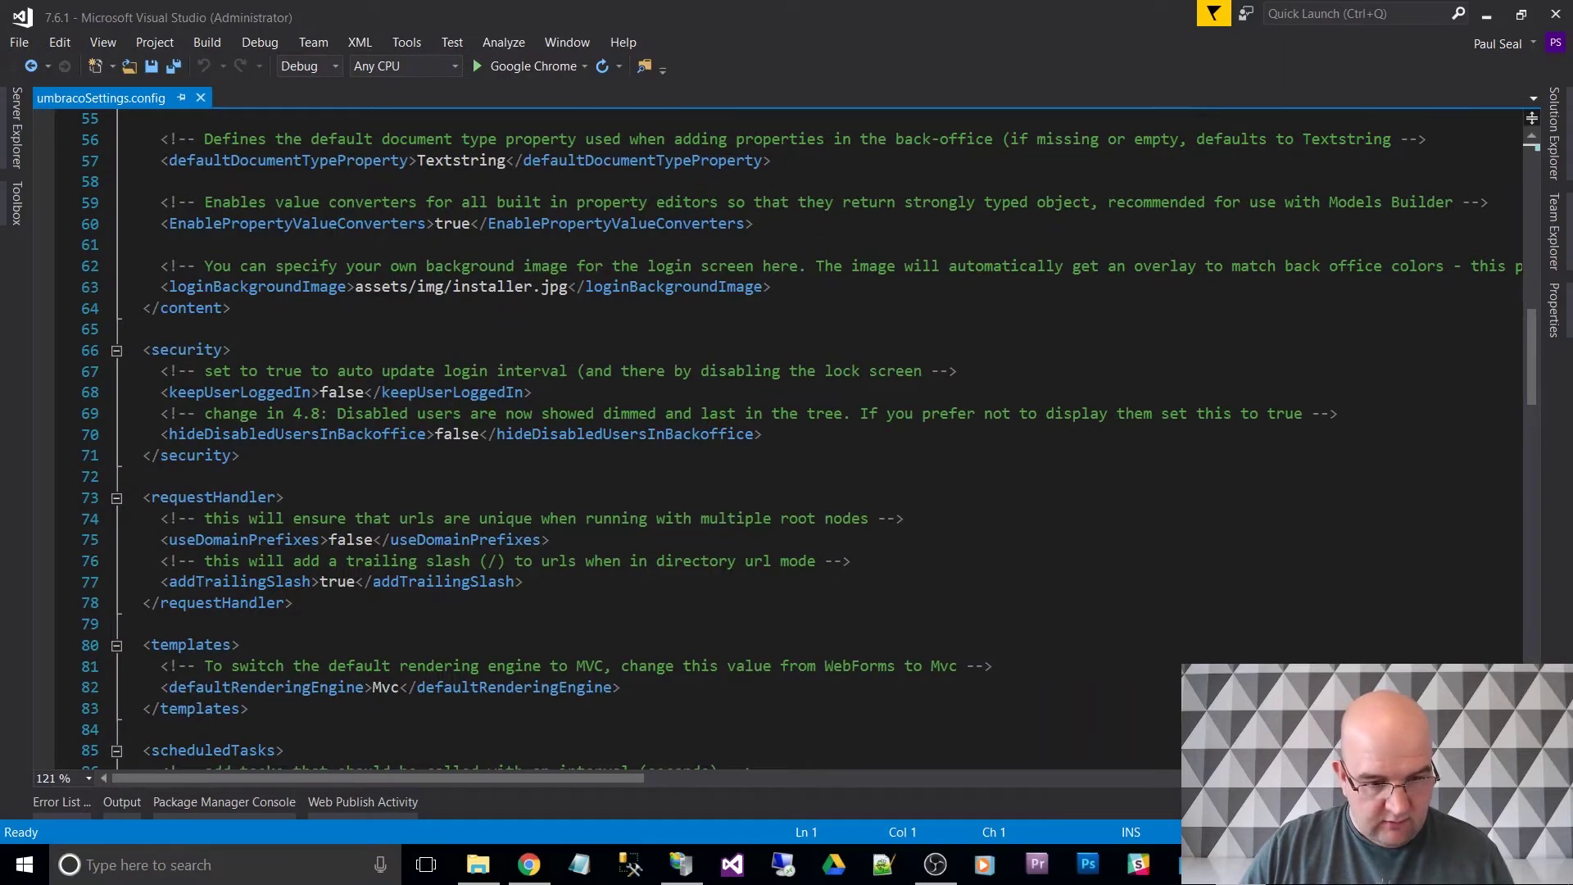
pyautogui.click(357, 287)
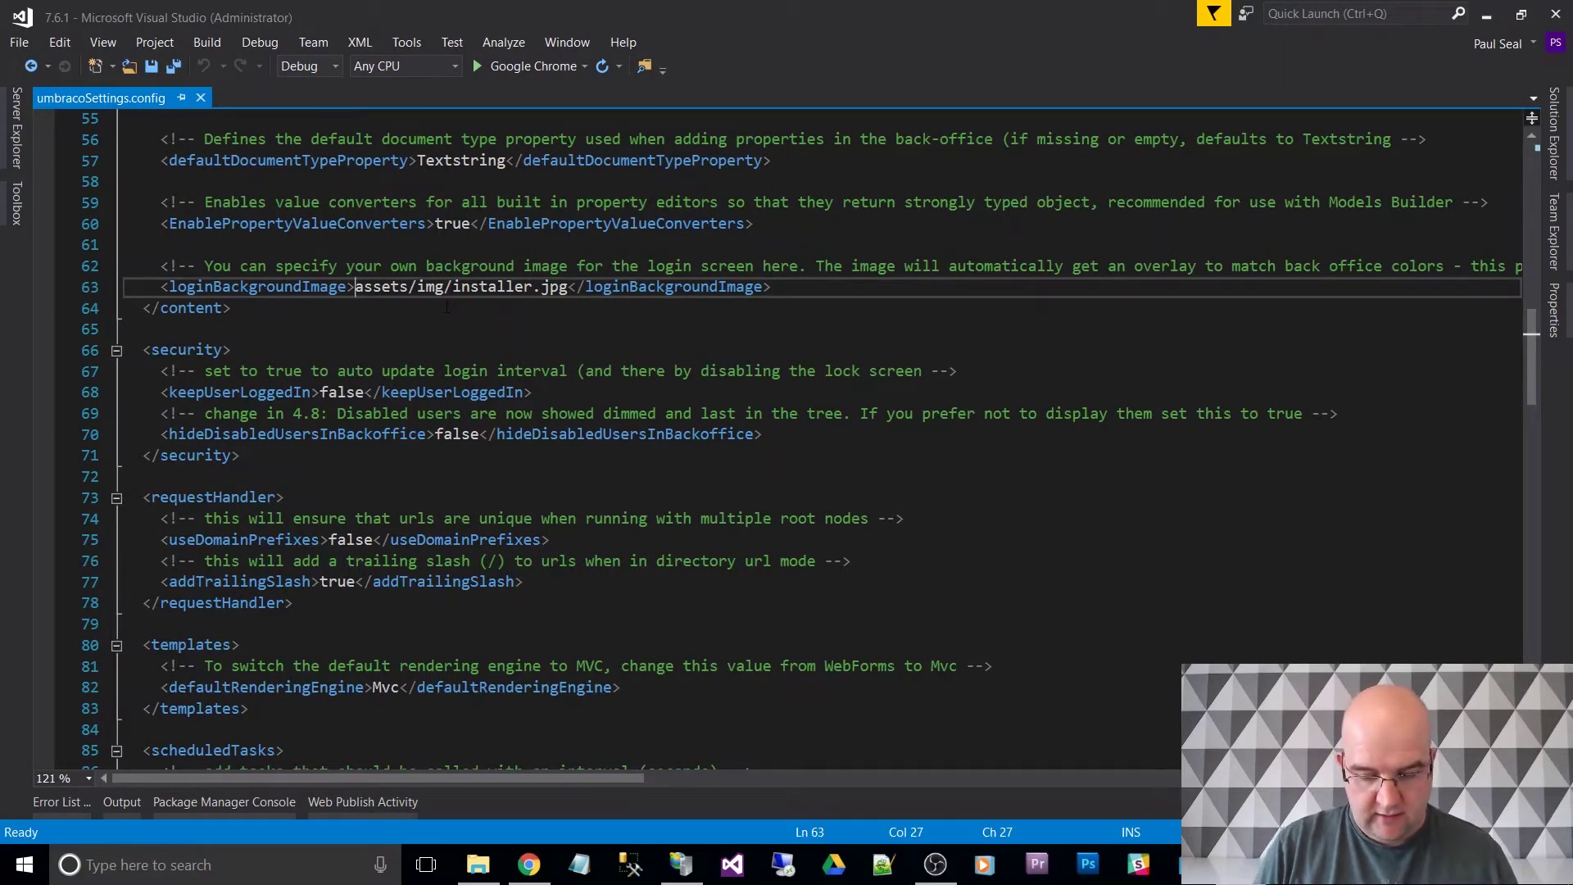
pyautogui.write('../')
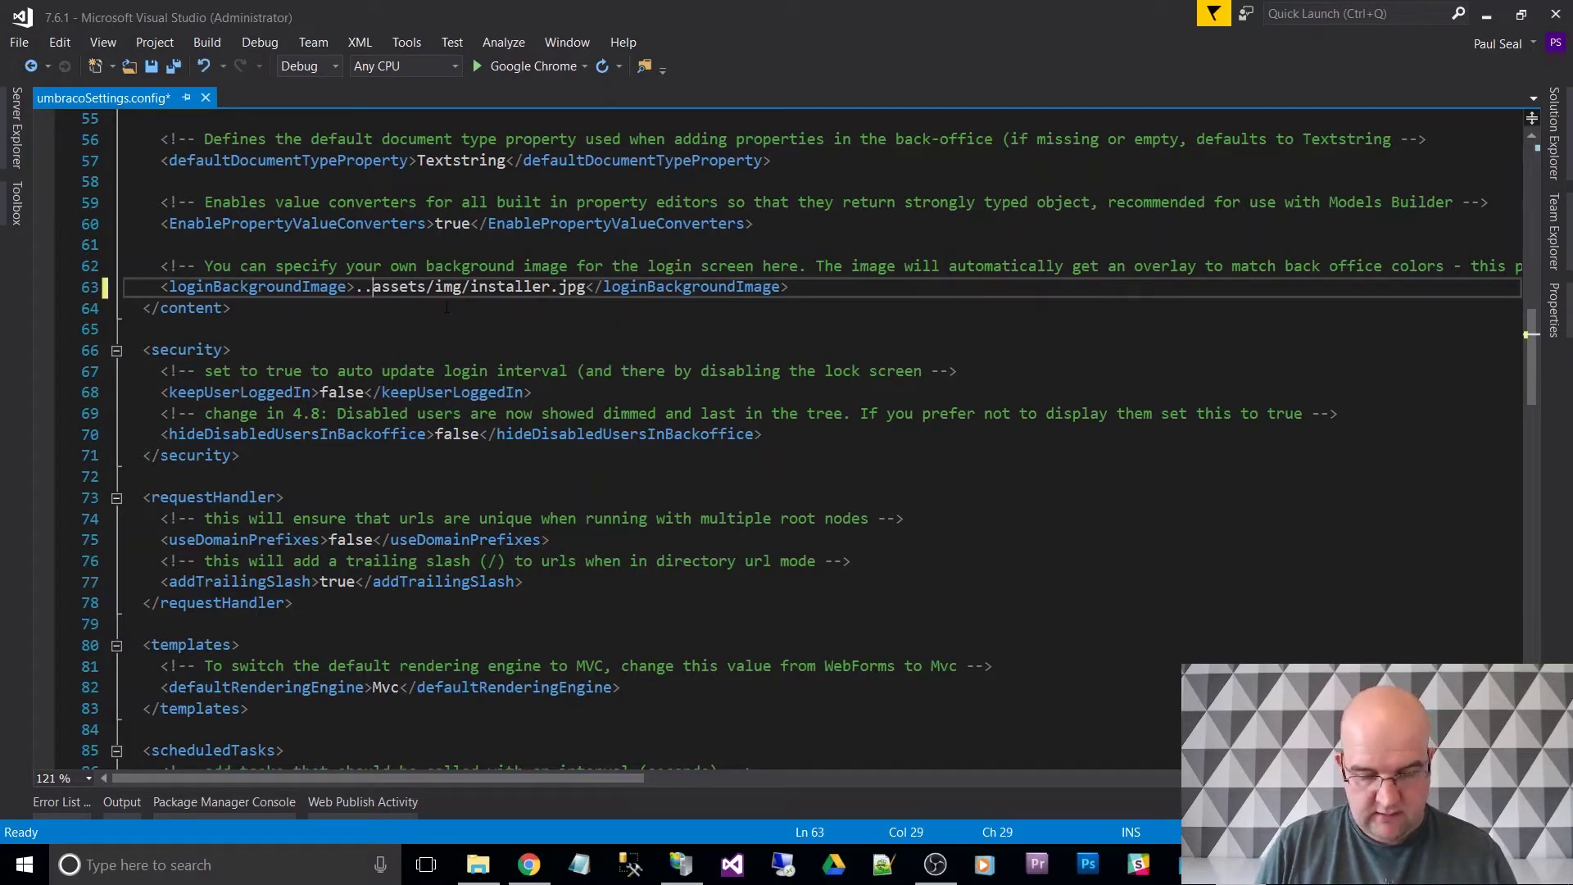
pyautogui.write('Media')
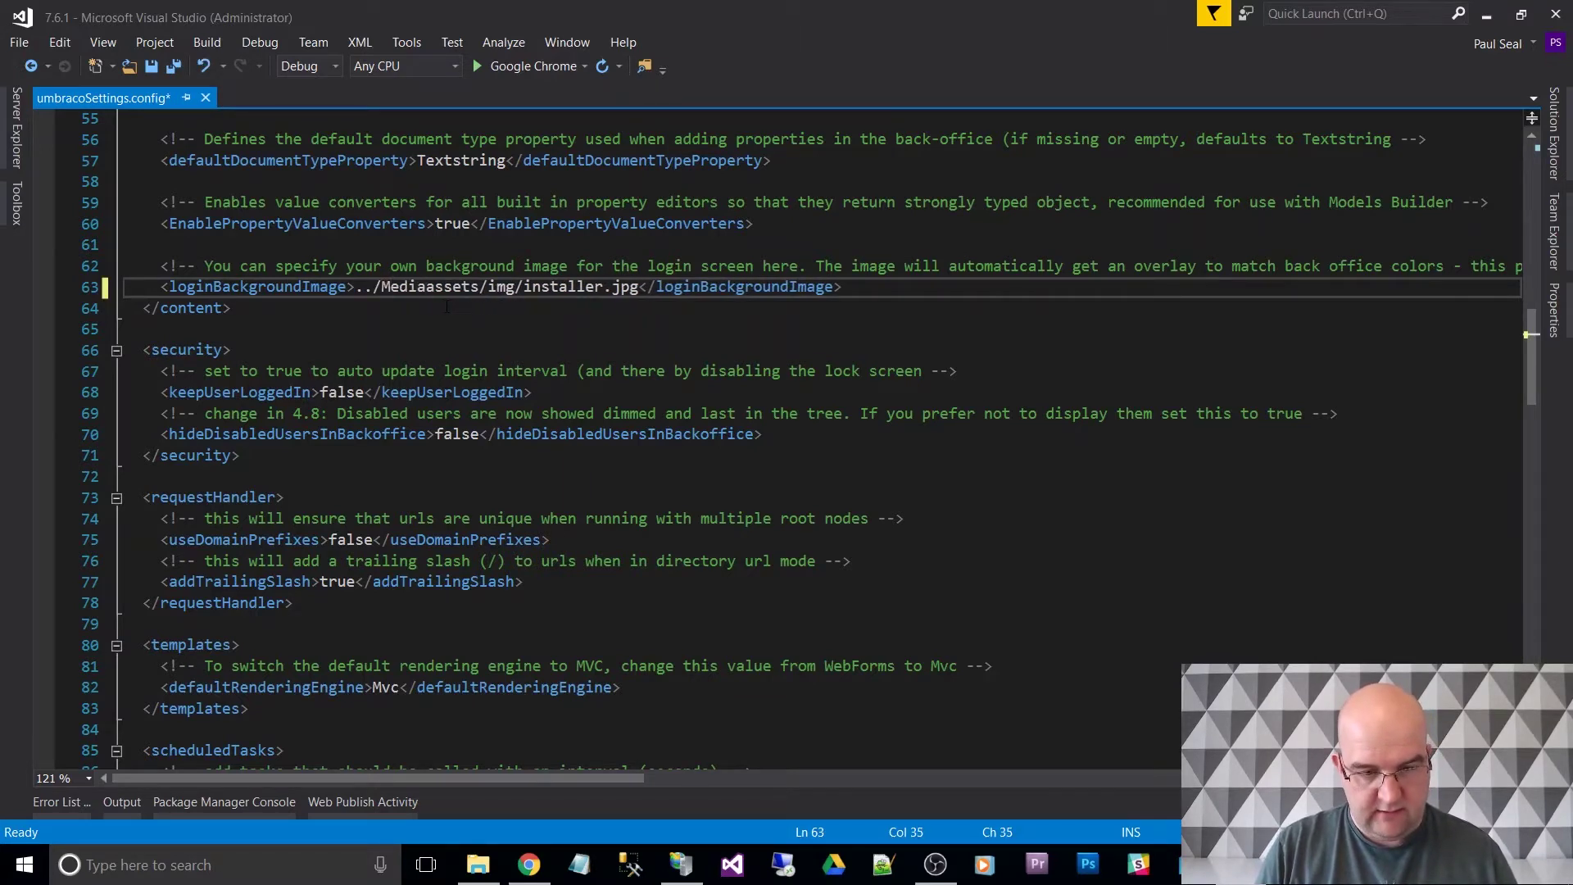
pyautogui.write('/1016')
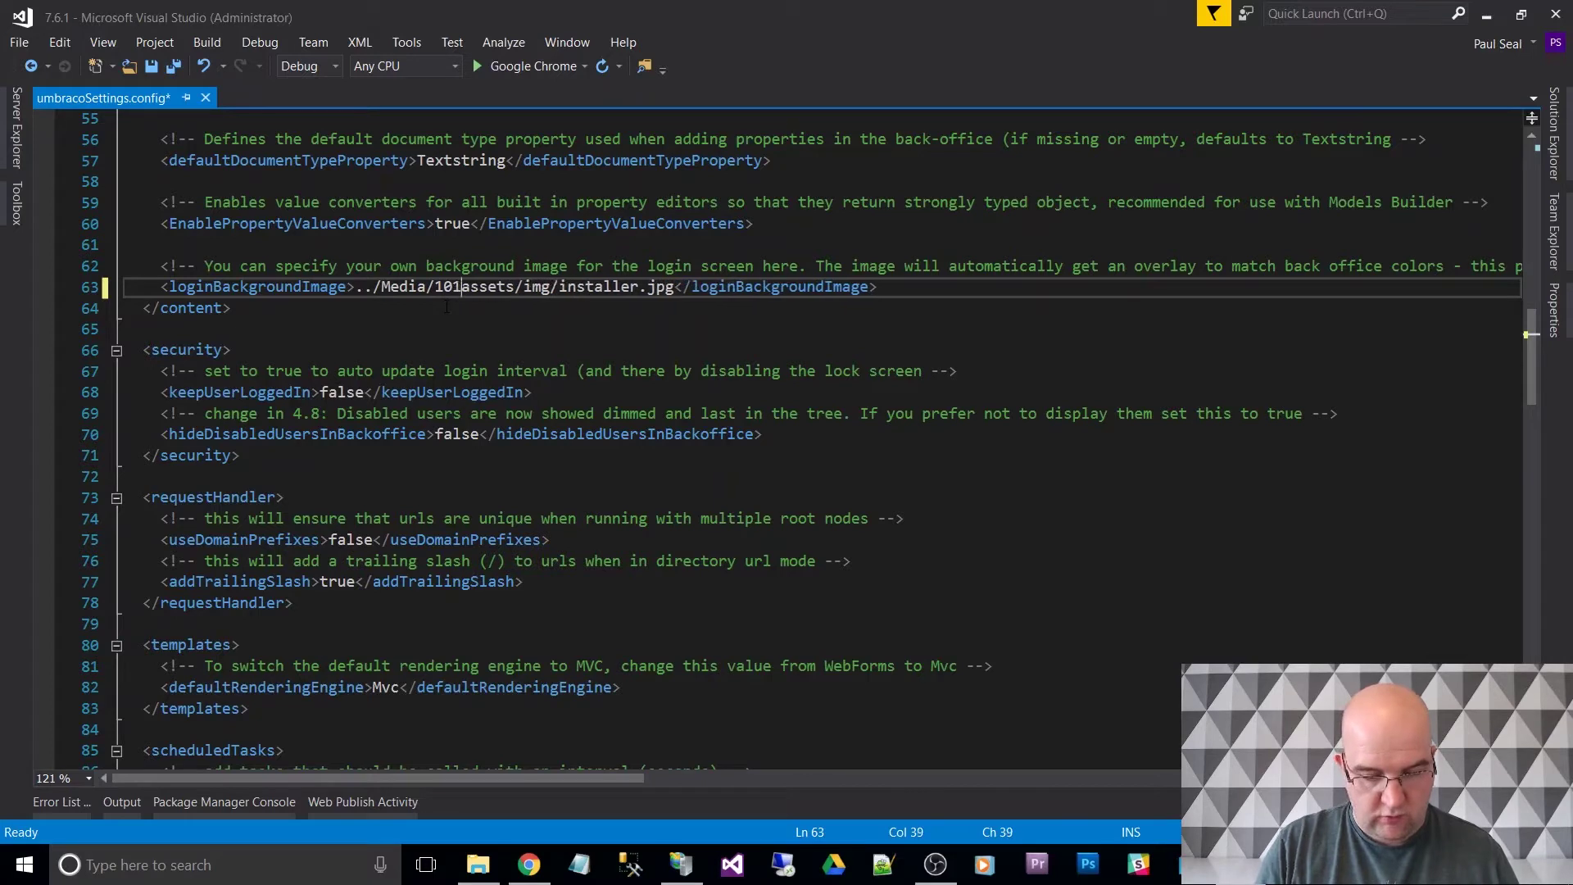
pyautogui.write('/')
pyautogui.hotkey('ctrl', 'v')
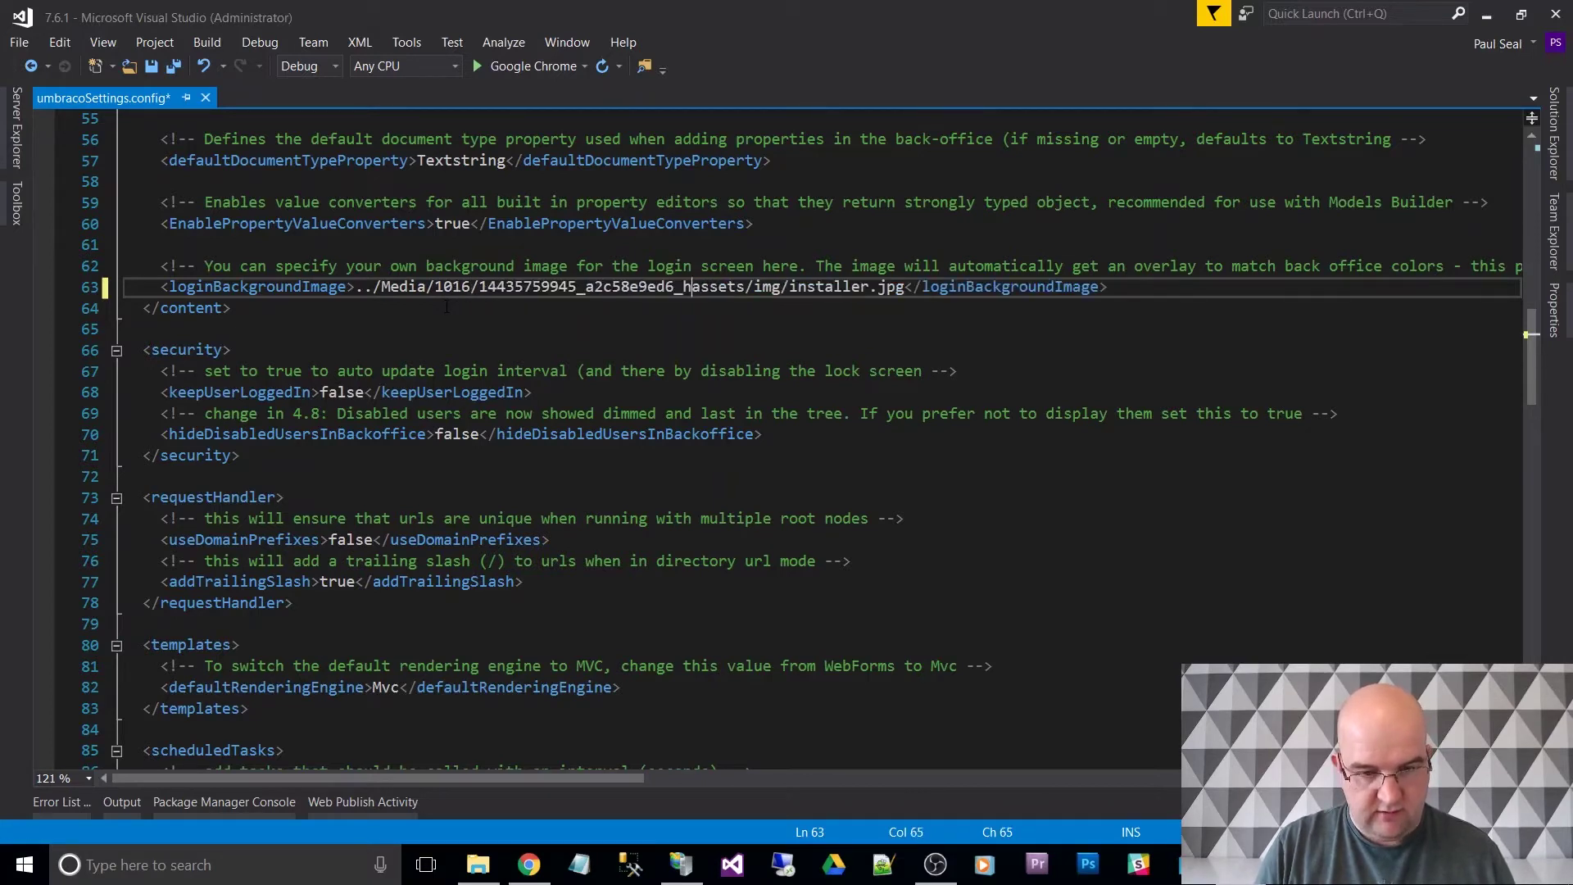
pyautogui.write('.j')
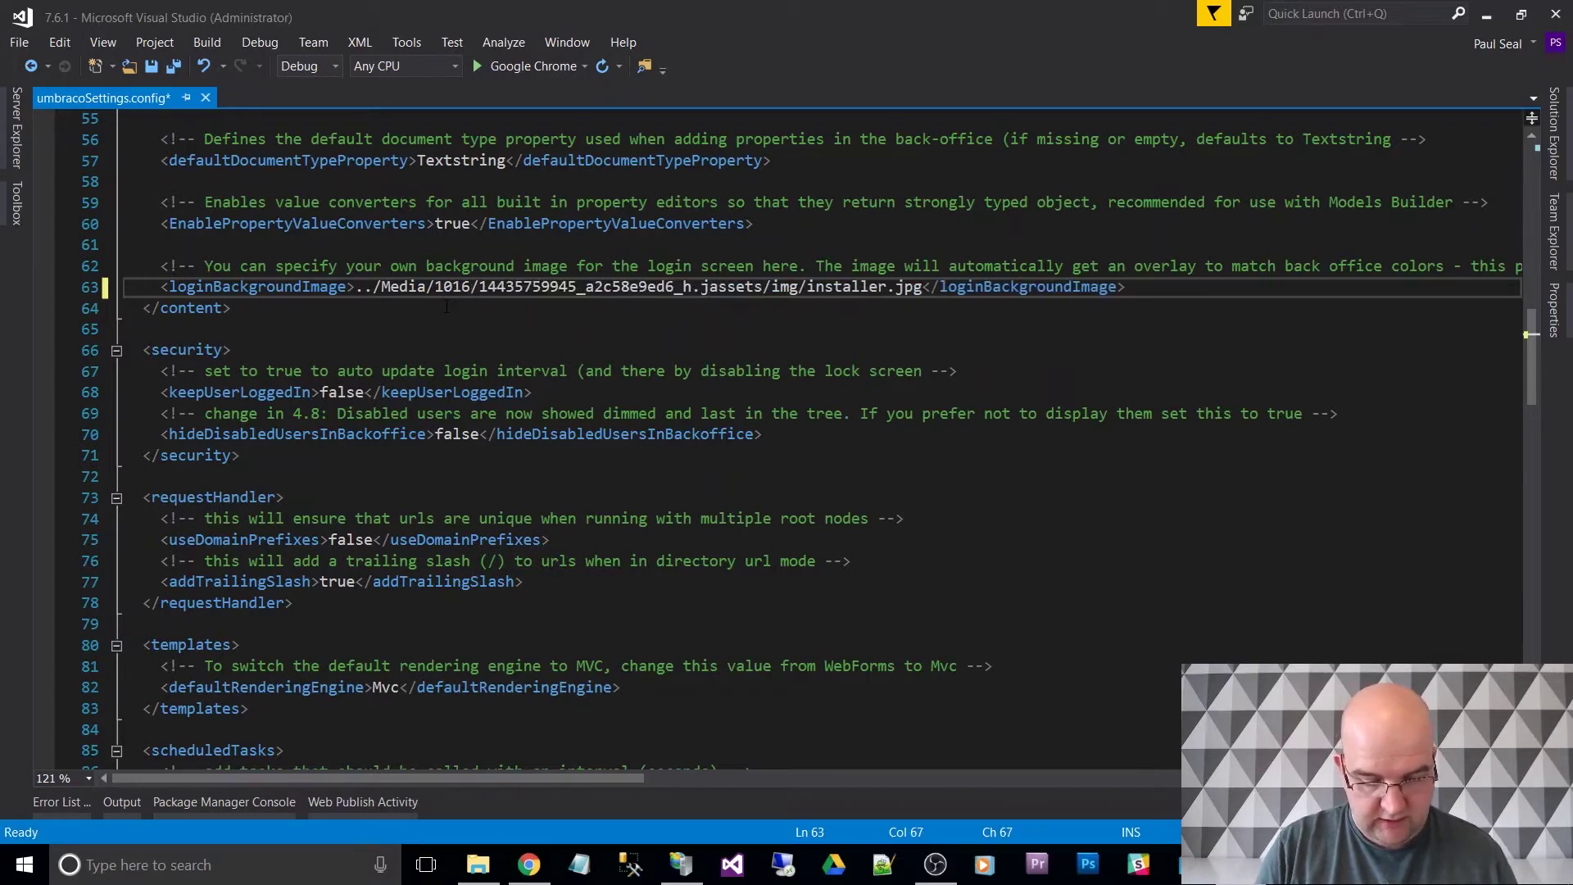
pyautogui.write('pg')
pyautogui.hotkey('shift', 'Right')
pyautogui.hotkey('shift', 'Right')
pyautogui.hotkey('shift', 'Right')
pyautogui.hotkey('shift', 'Right')
pyautogui.hotkey('shift', 'Right')
pyautogui.hotkey('shift', 'Right')
pyautogui.hotkey('shift', 'Right')
pyautogui.hotkey('shift', 'Right')
pyautogui.hotkey('shift', 'Right')
pyautogui.hotkey('shift', 'Right')
pyautogui.hotkey('shift', 'Right')
pyautogui.hotkey('shift', 'Right')
pyautogui.hotkey('shift', 'Right')
pyautogui.hotkey('shift', 'Right')
pyautogui.hotkey('shift', 'Right')
pyautogui.hotkey('shift', 'Right')
pyautogui.hotkey('shift', 'Right')
pyautogui.hotkey('shift', 'Right')
pyautogui.hotkey('shift', 'Right')
pyautogui.hotkey('shift', 'Right')
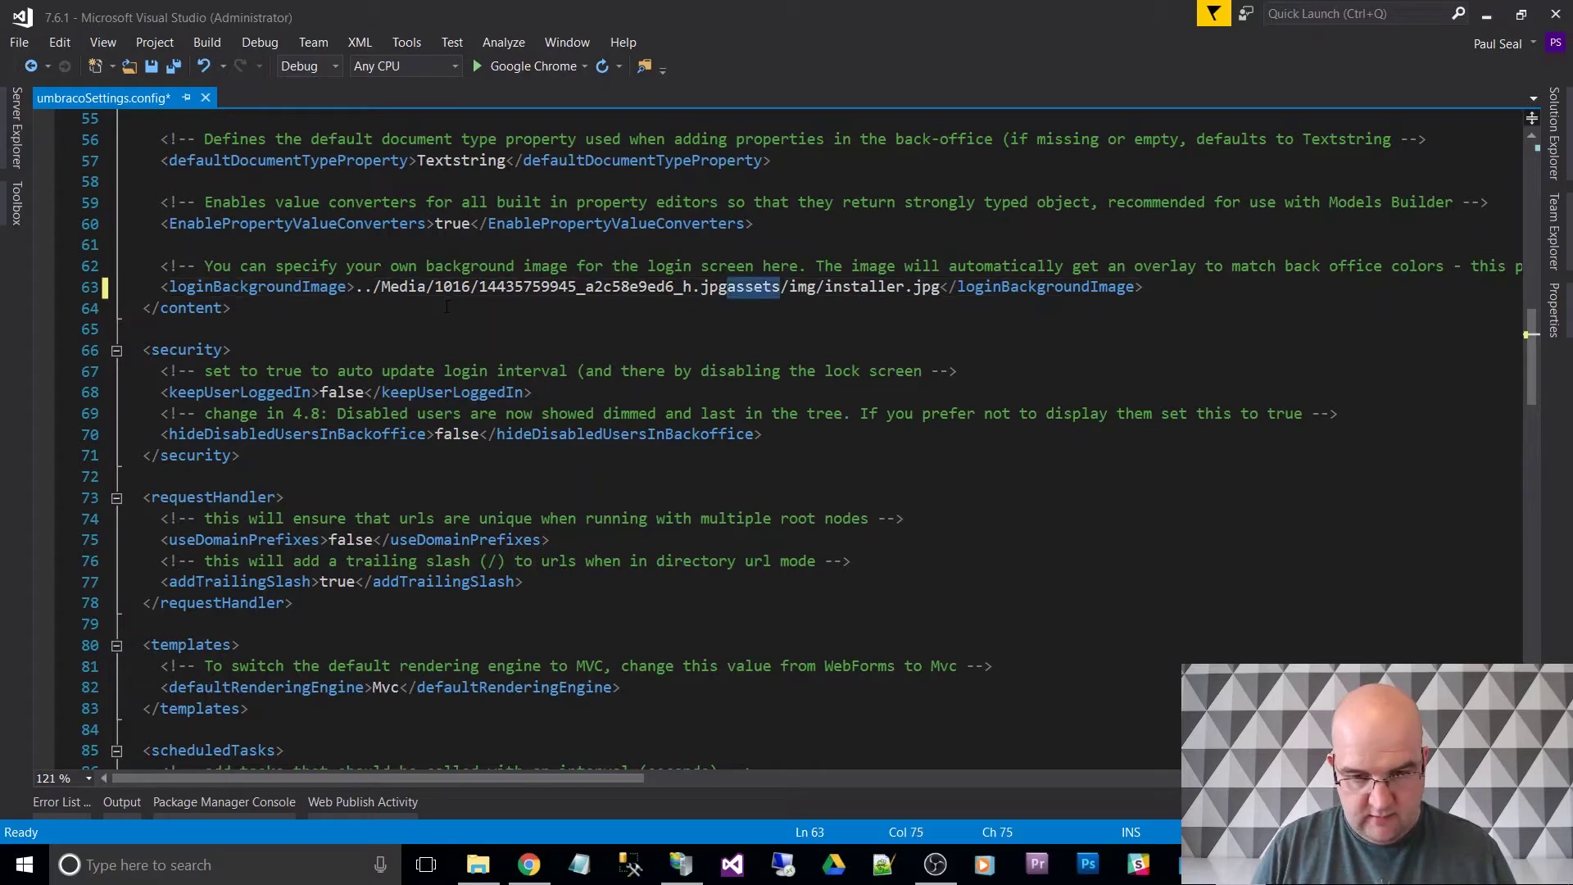
pyautogui.press('Delete')
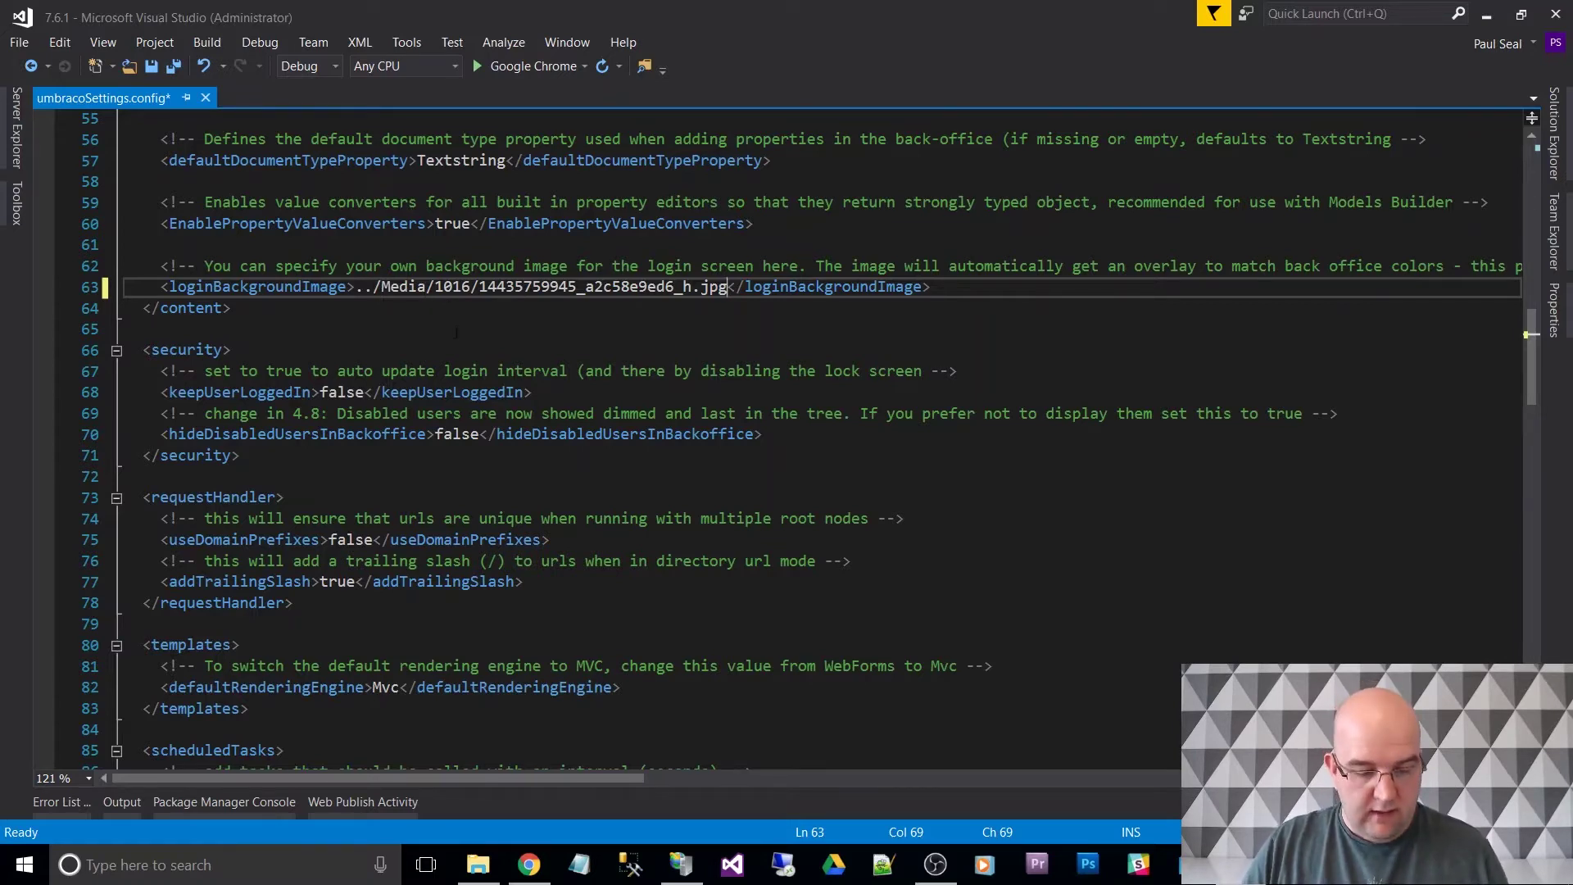
# Save umbracoSettings.config and glance at the Media folder window
pyautogui.hotkey('ctrl', 's')
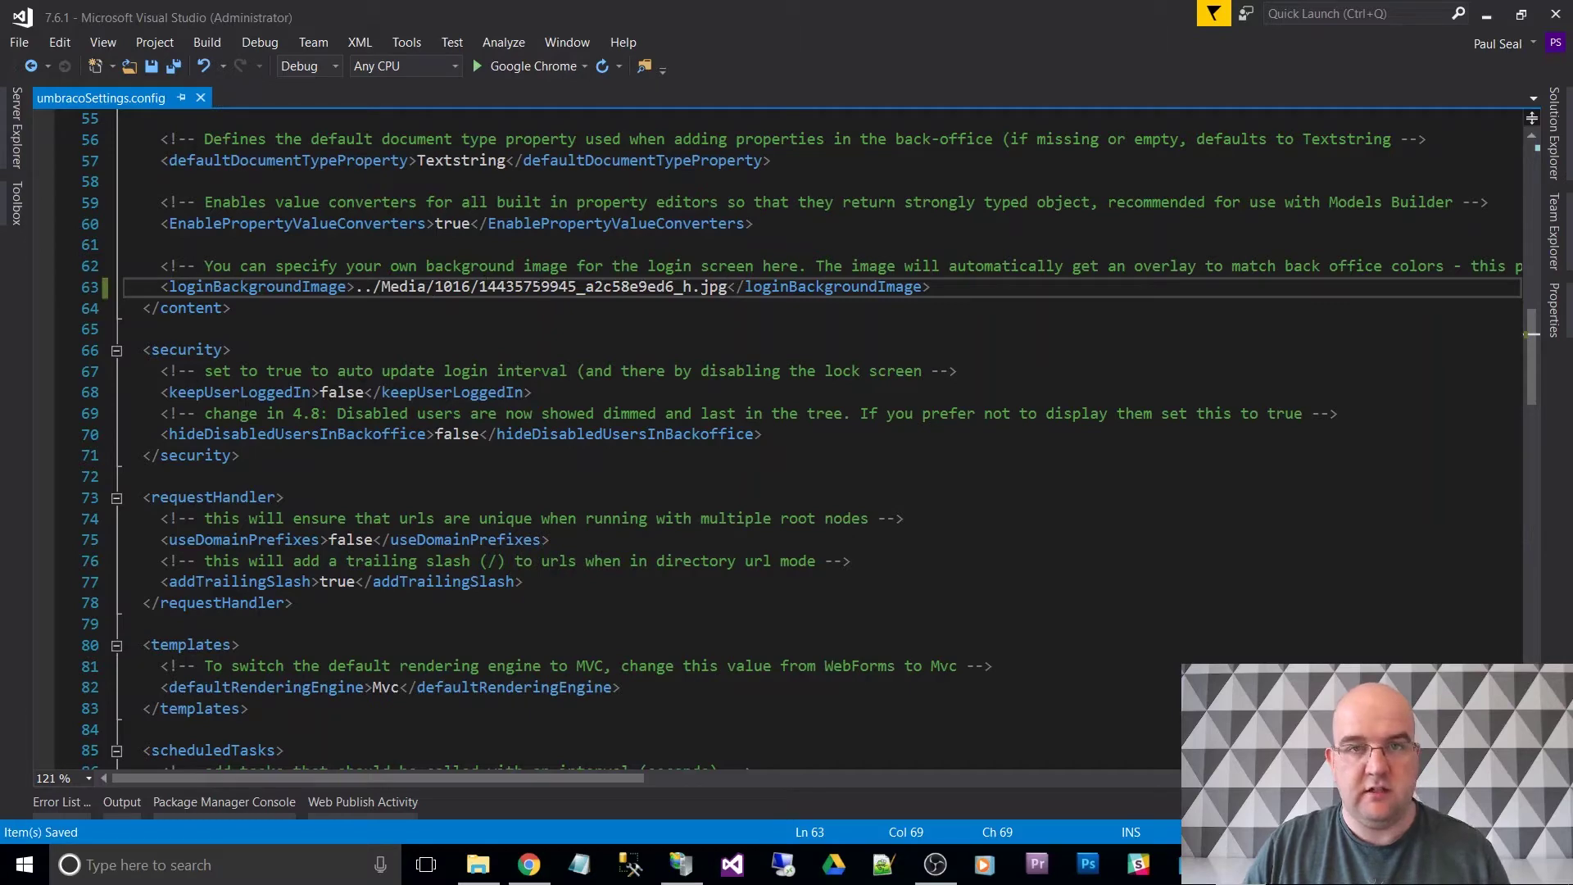
pyautogui.hotkey('alt', 'Tab')
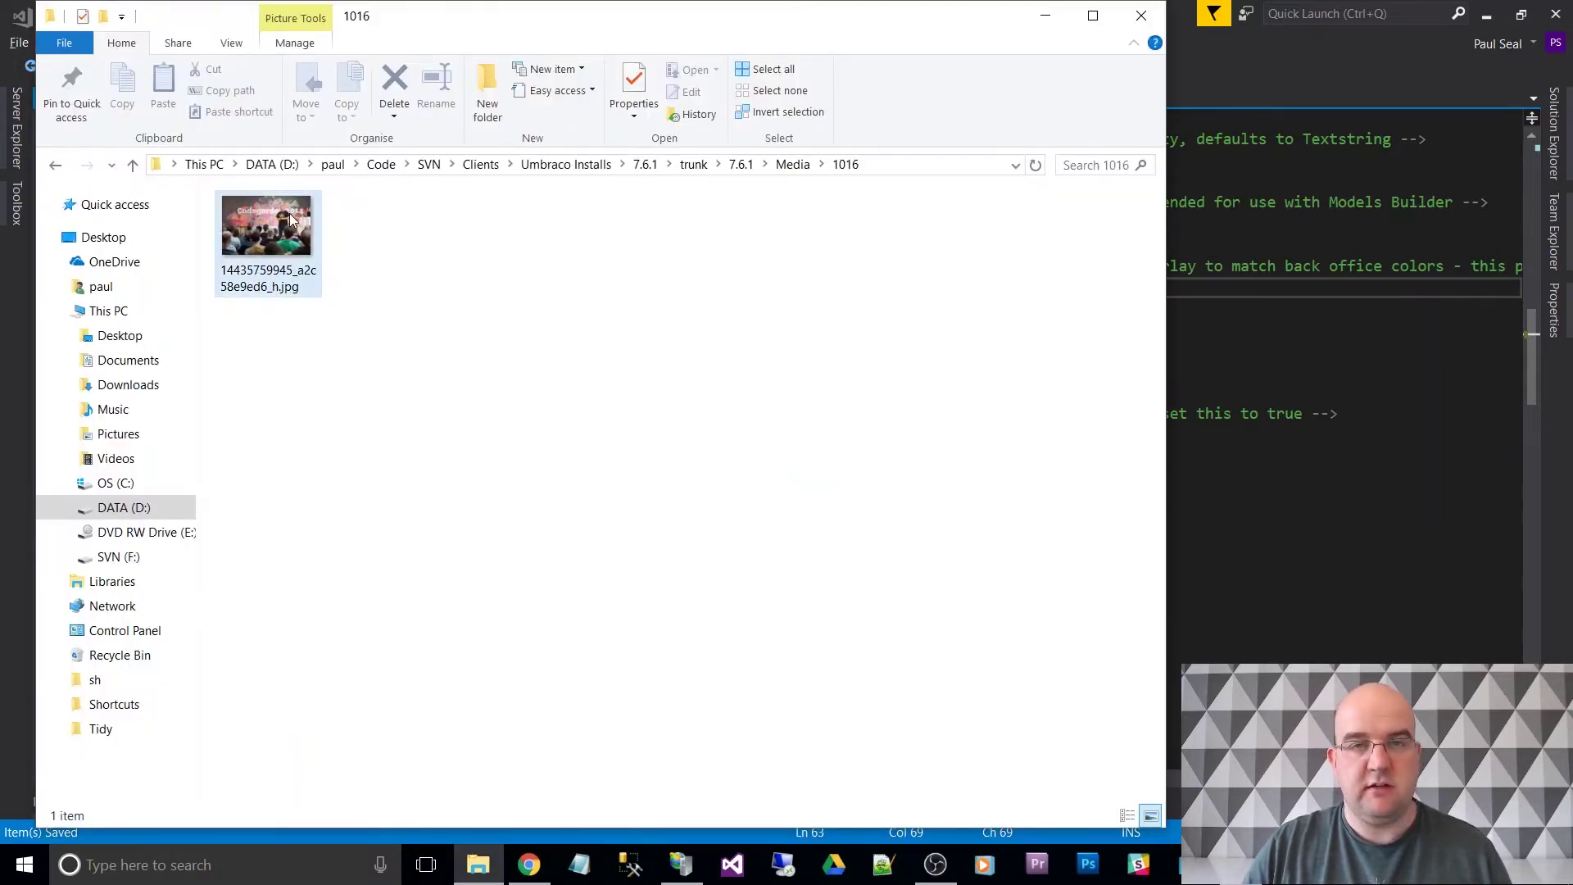
pyautogui.hotkey('alt', 'Tab')
# Reload the Chrome login page and compare its new background with the photo in Media\1016
pyautogui.click(529, 864)
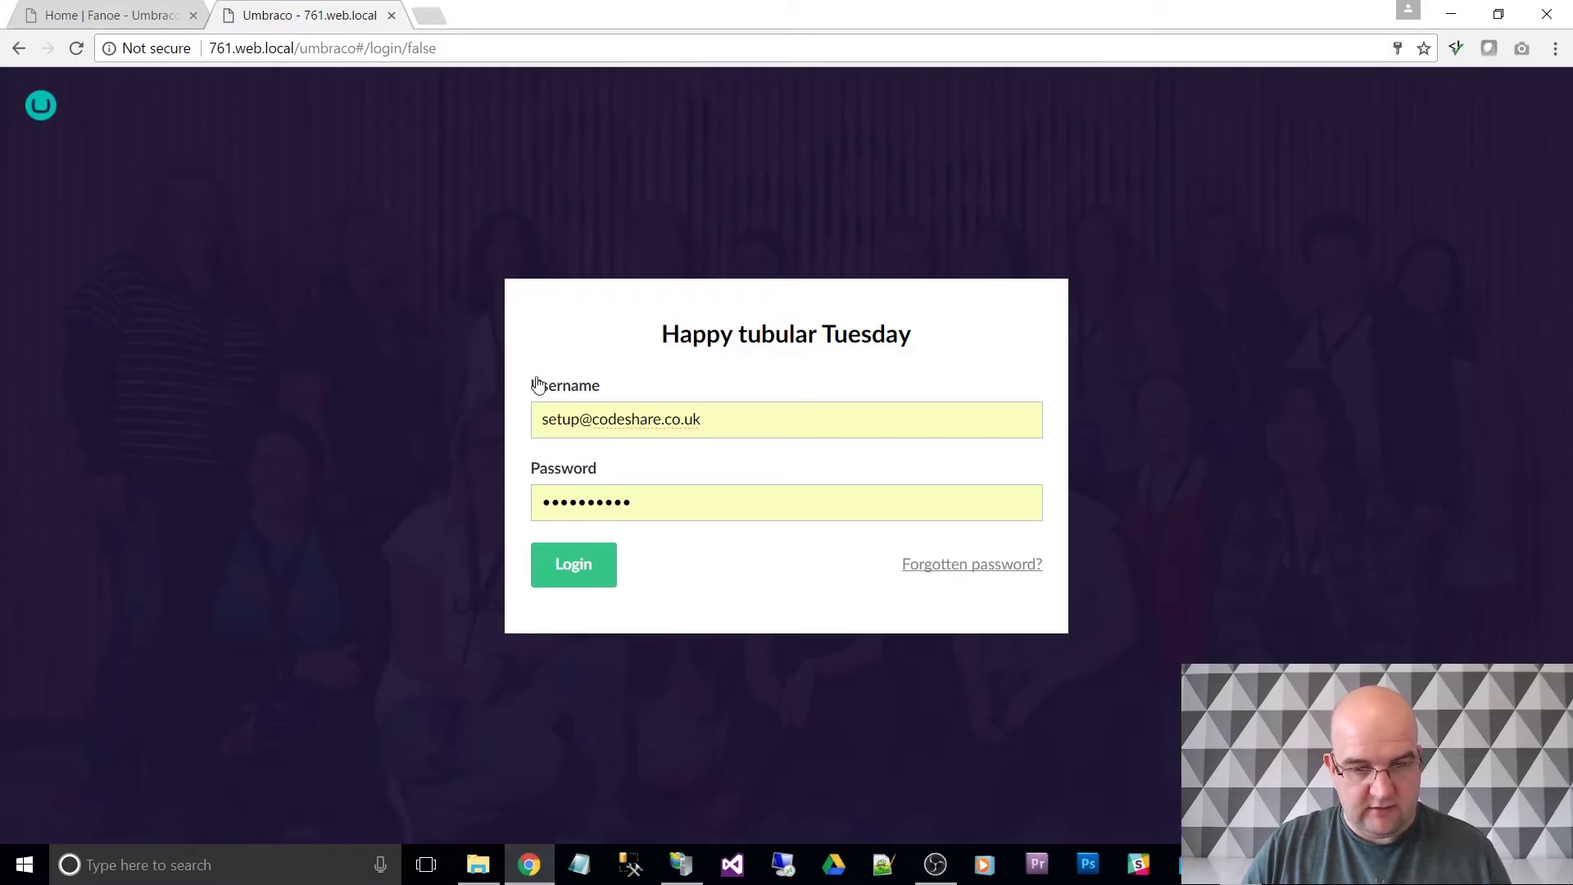
pyautogui.press('F5')
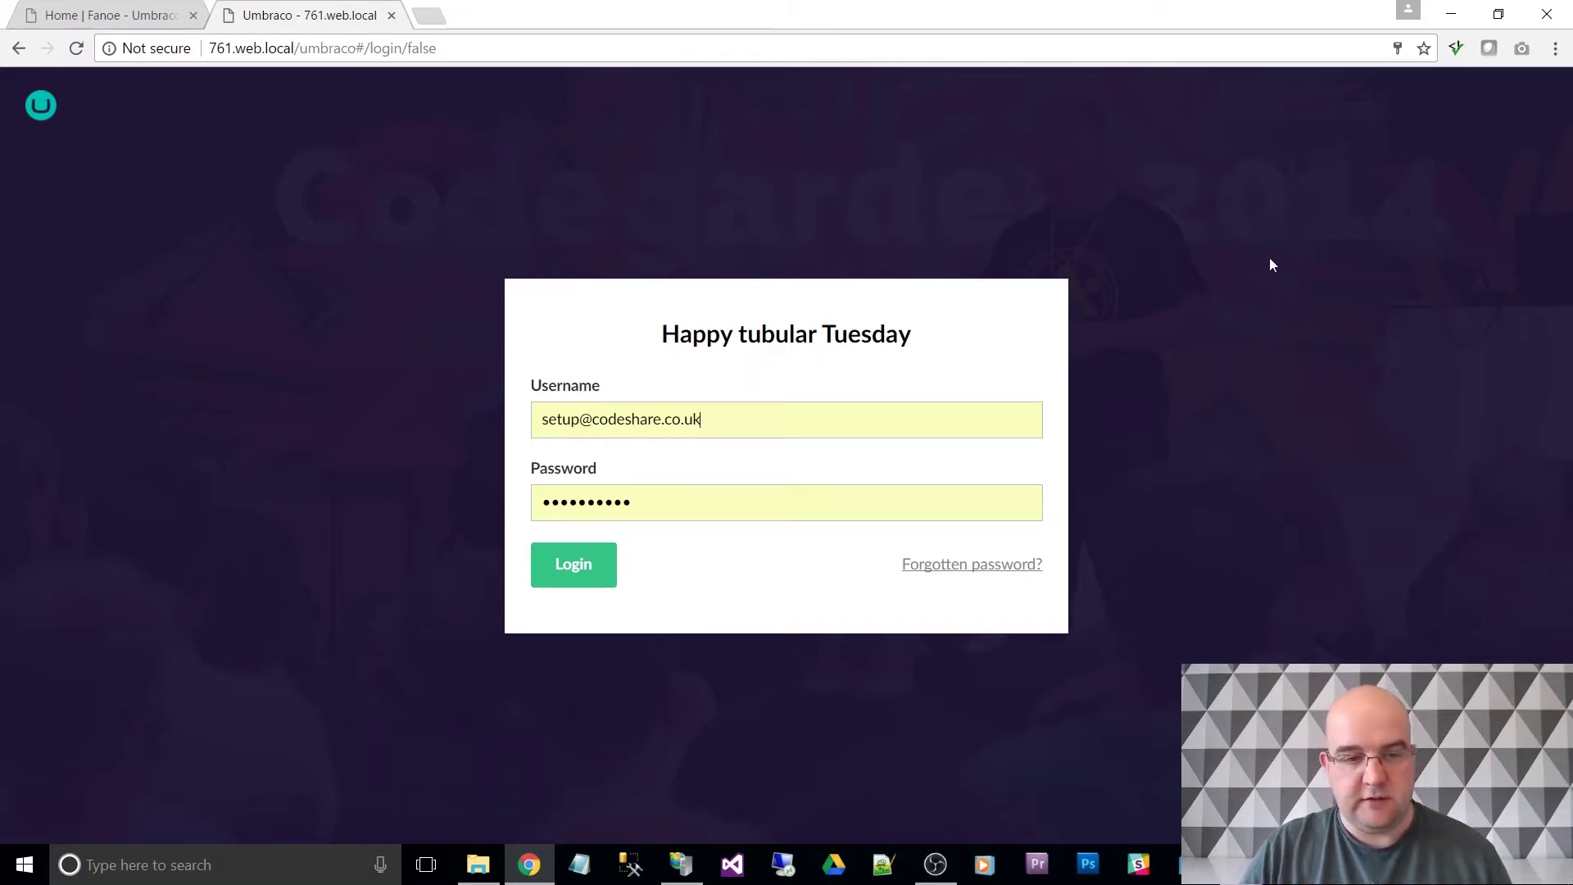
pyautogui.hotkey('alt', 'Tab')
pyautogui.hotkey('alt', 'Tab')
pyautogui.hotkey('alt', 'Tab')
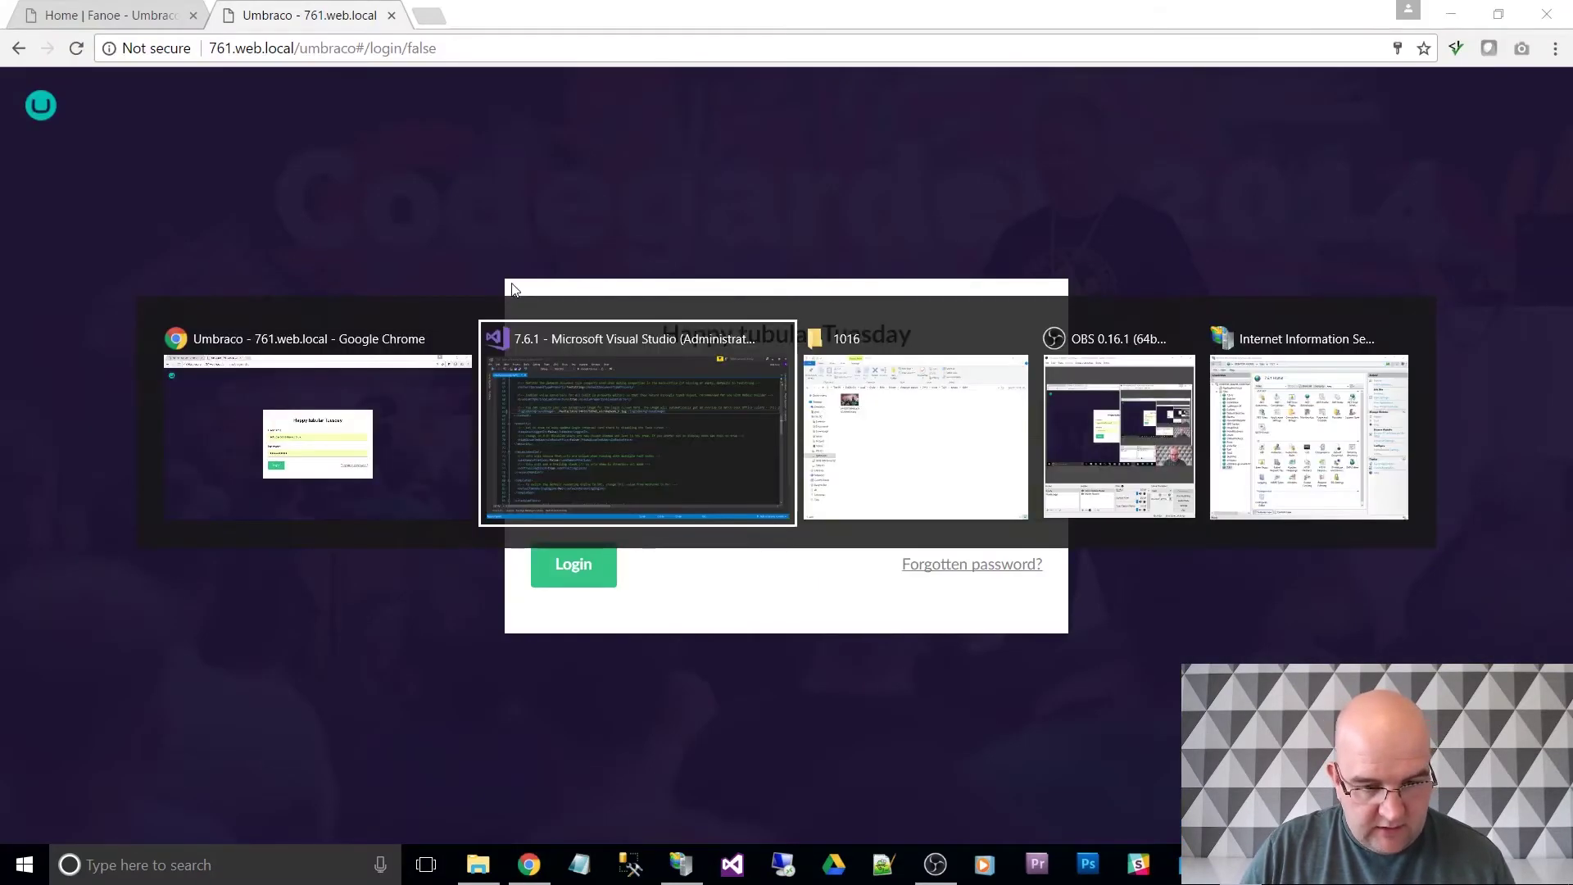
pyautogui.hotkey('alt', 'Tab')
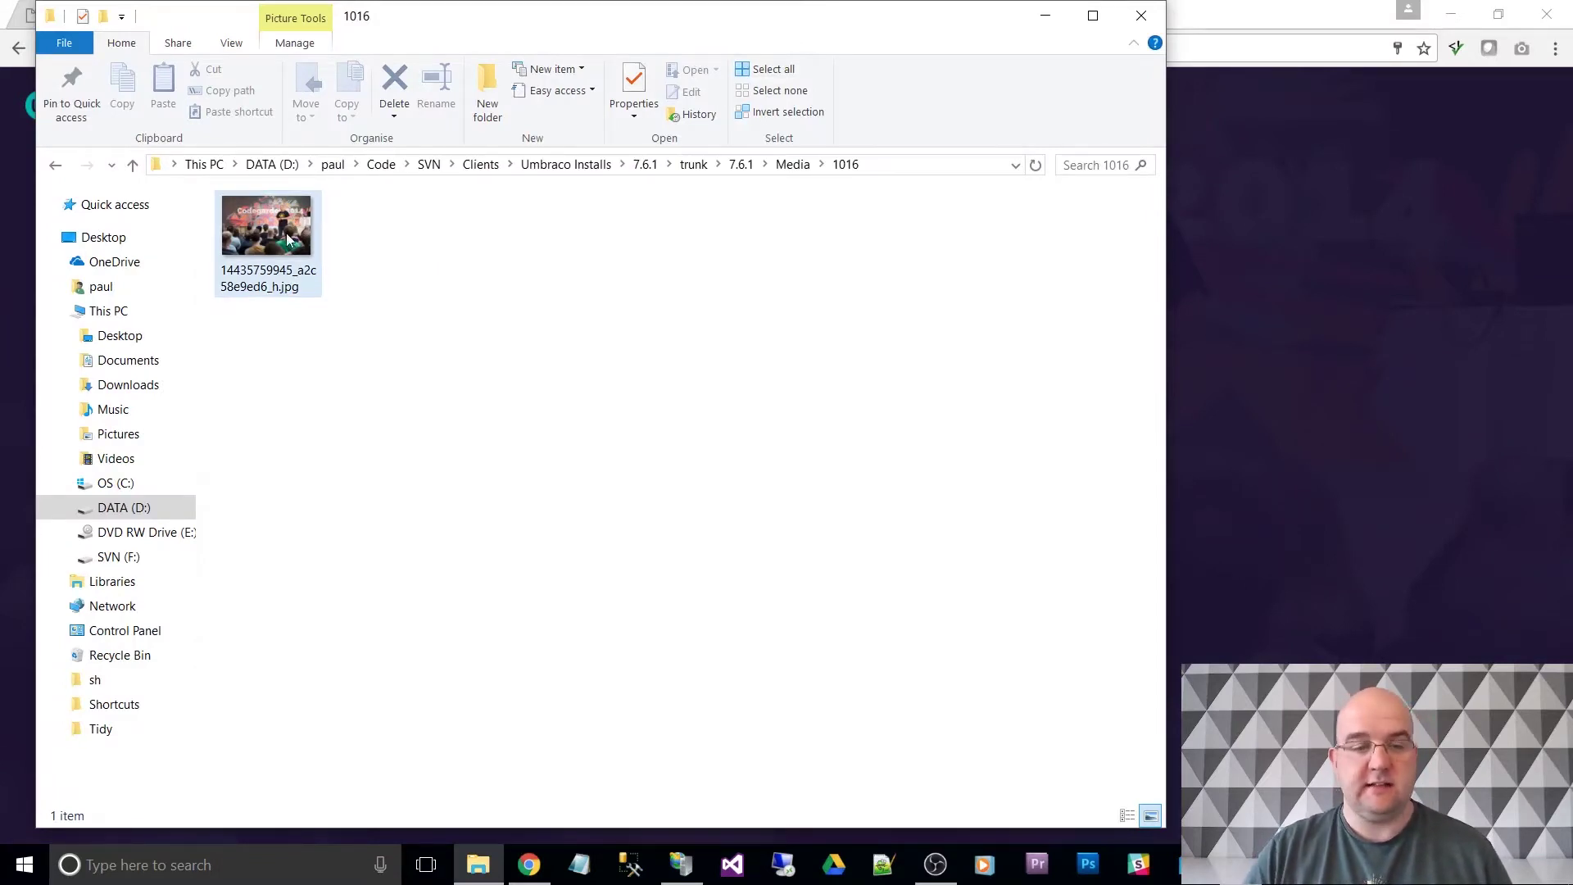
pyautogui.click(1266, 219)
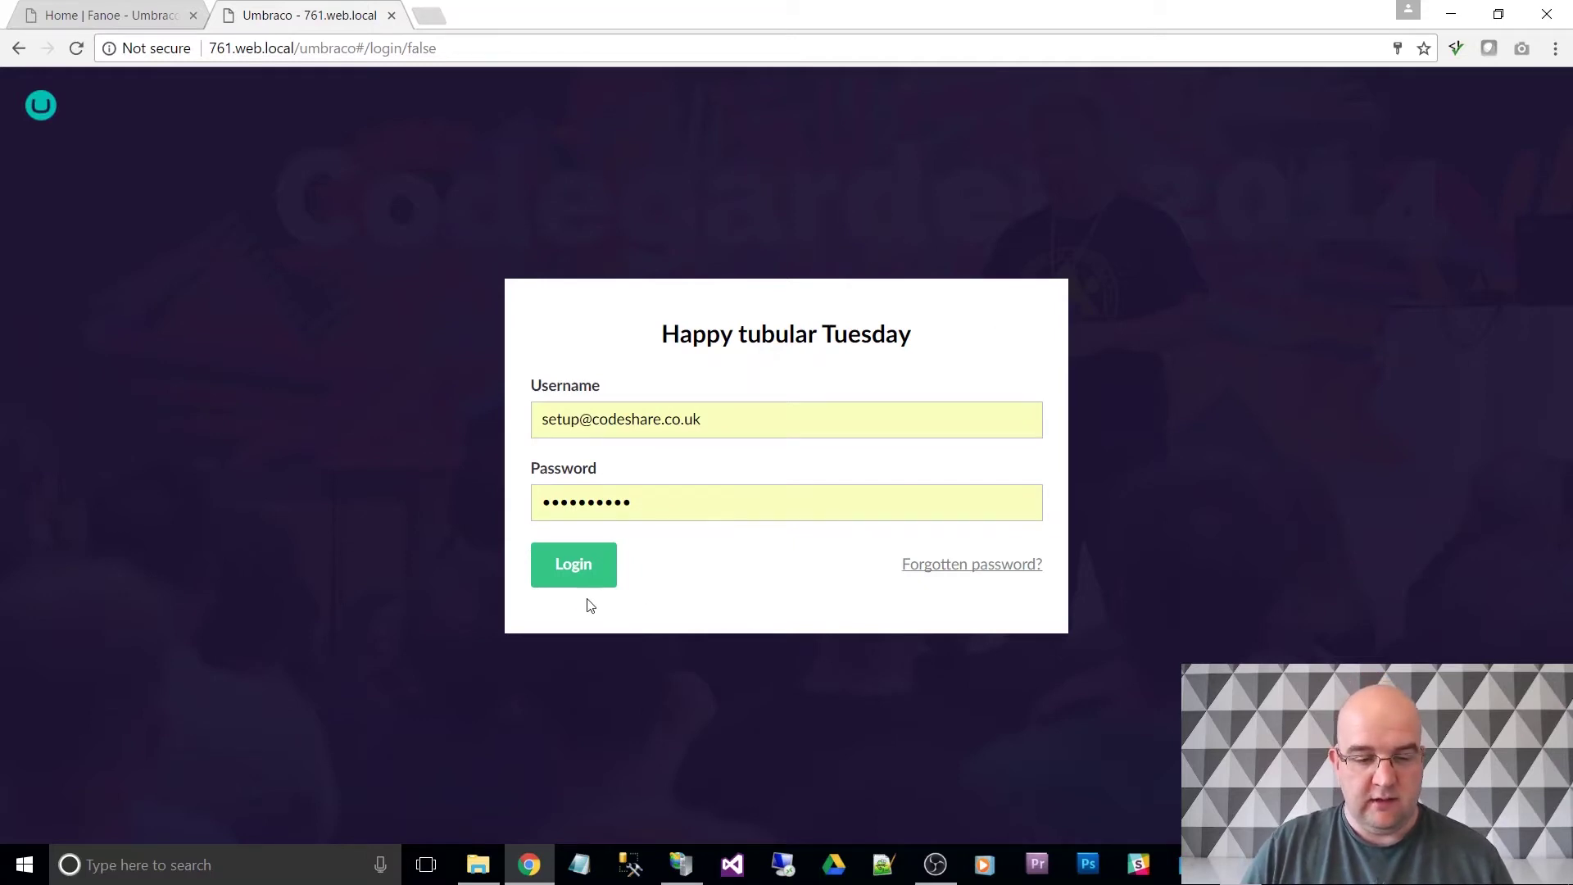
# Log in to the back office and expand Home in the Content tree
pyautogui.click(582, 573)
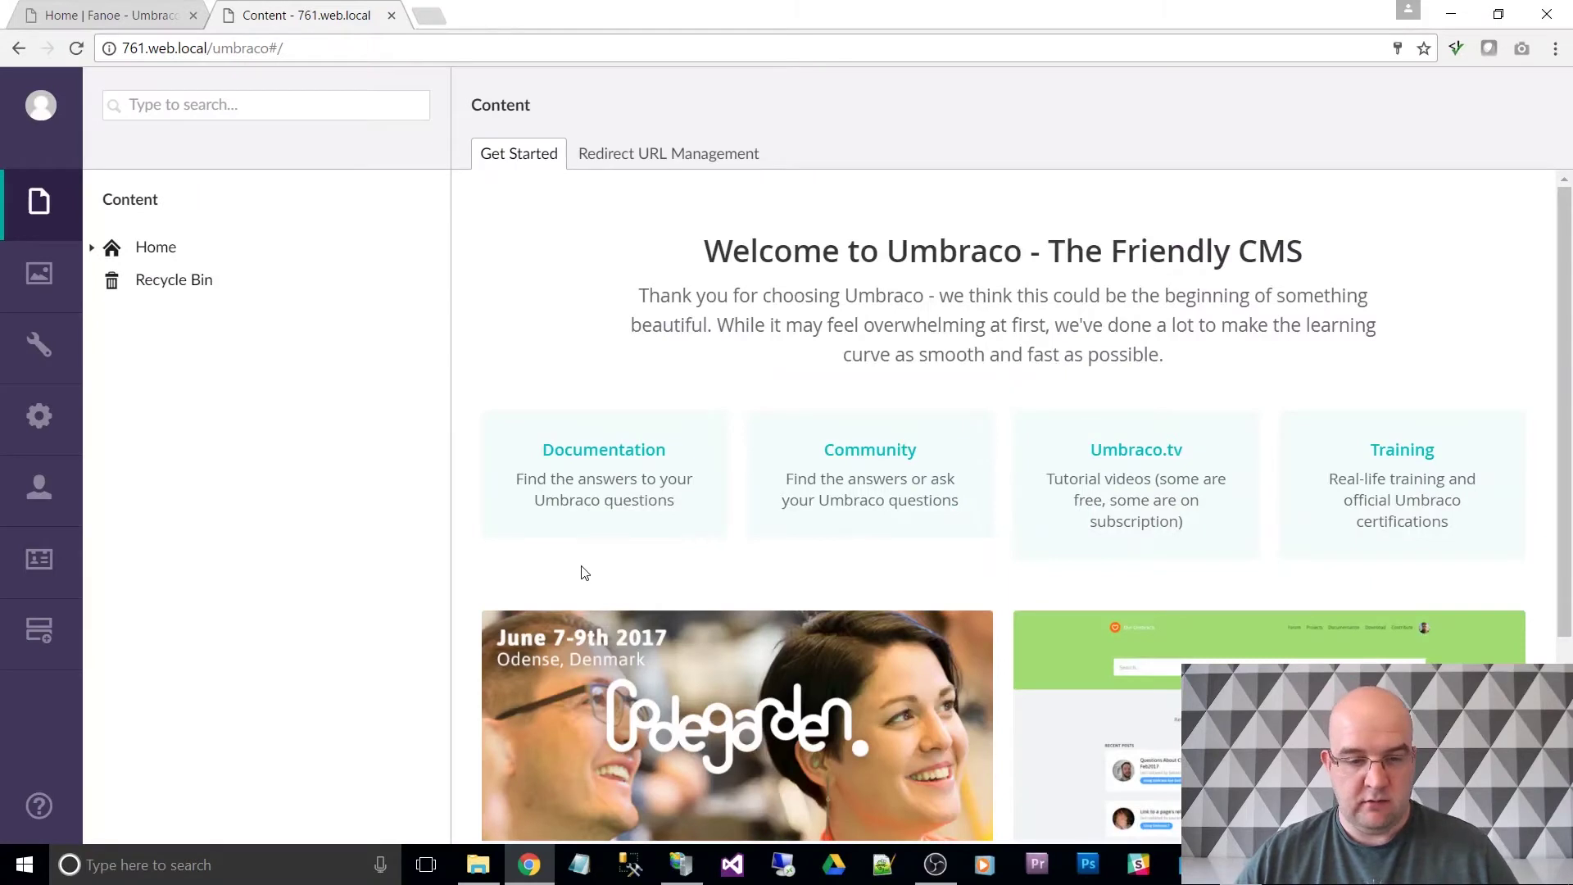
pyautogui.click(89, 248)
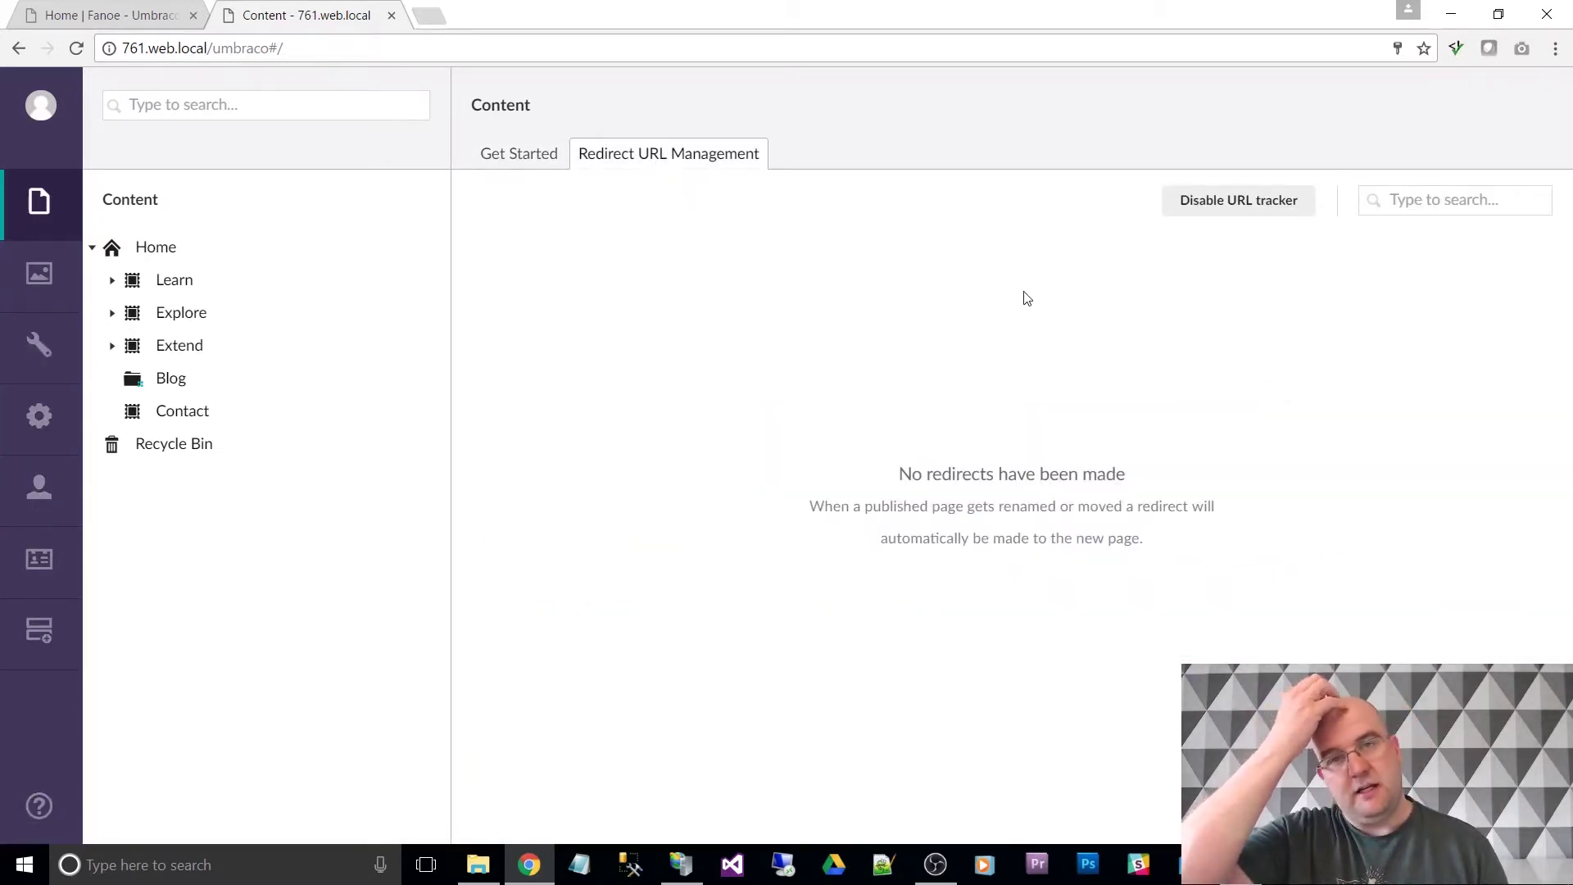
# Open the Learn page's Properties and follow its /learn/ link to the live site
pyautogui.click(163, 255)
pyautogui.click(175, 281)
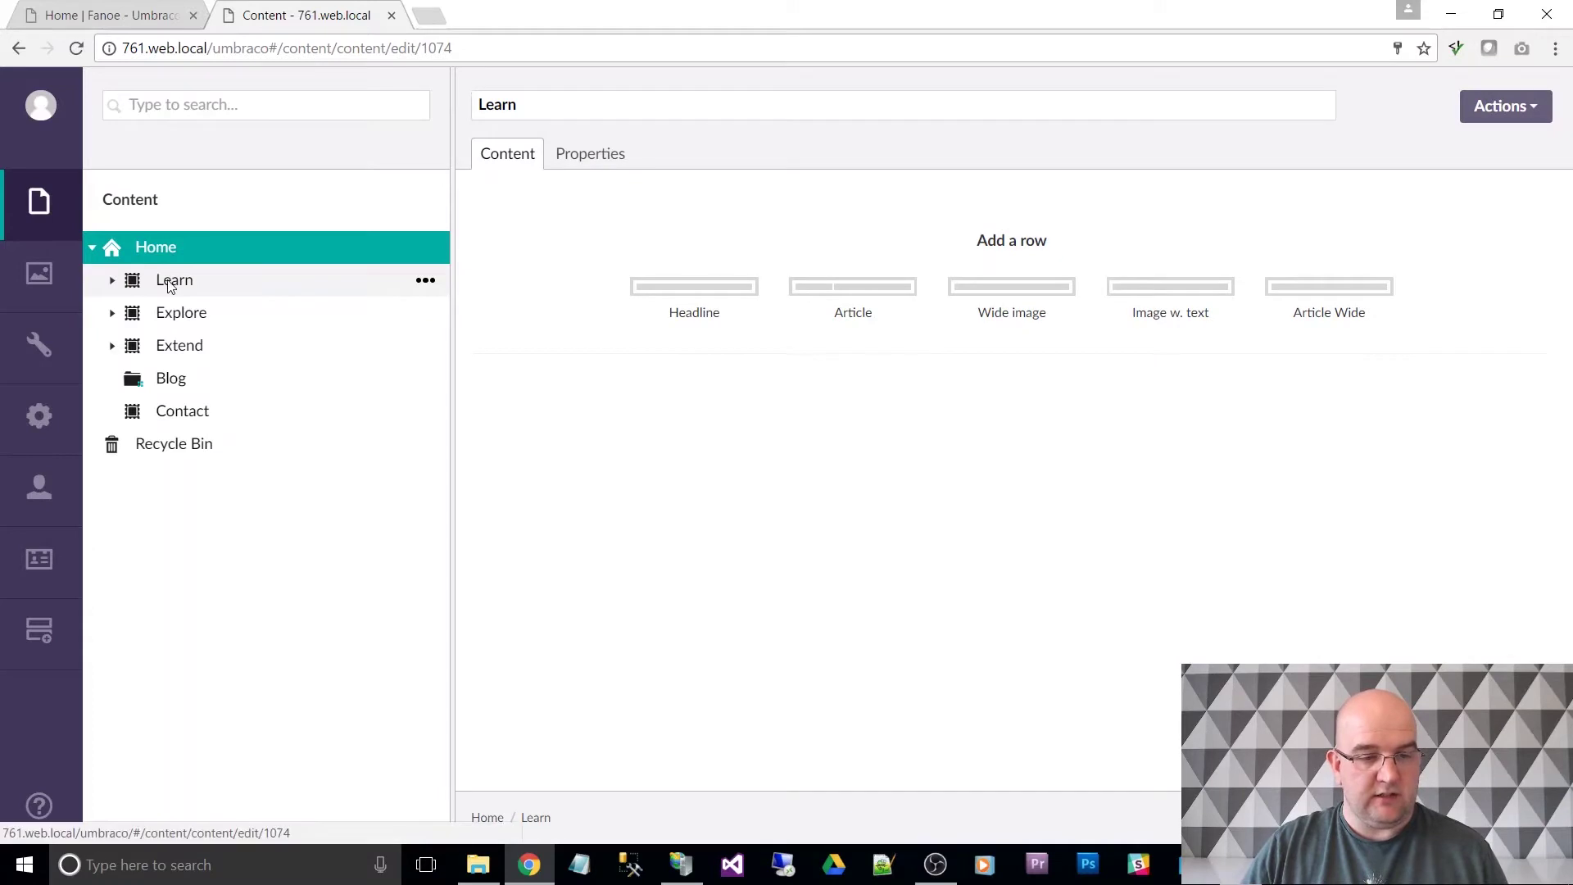
pyautogui.click(175, 312)
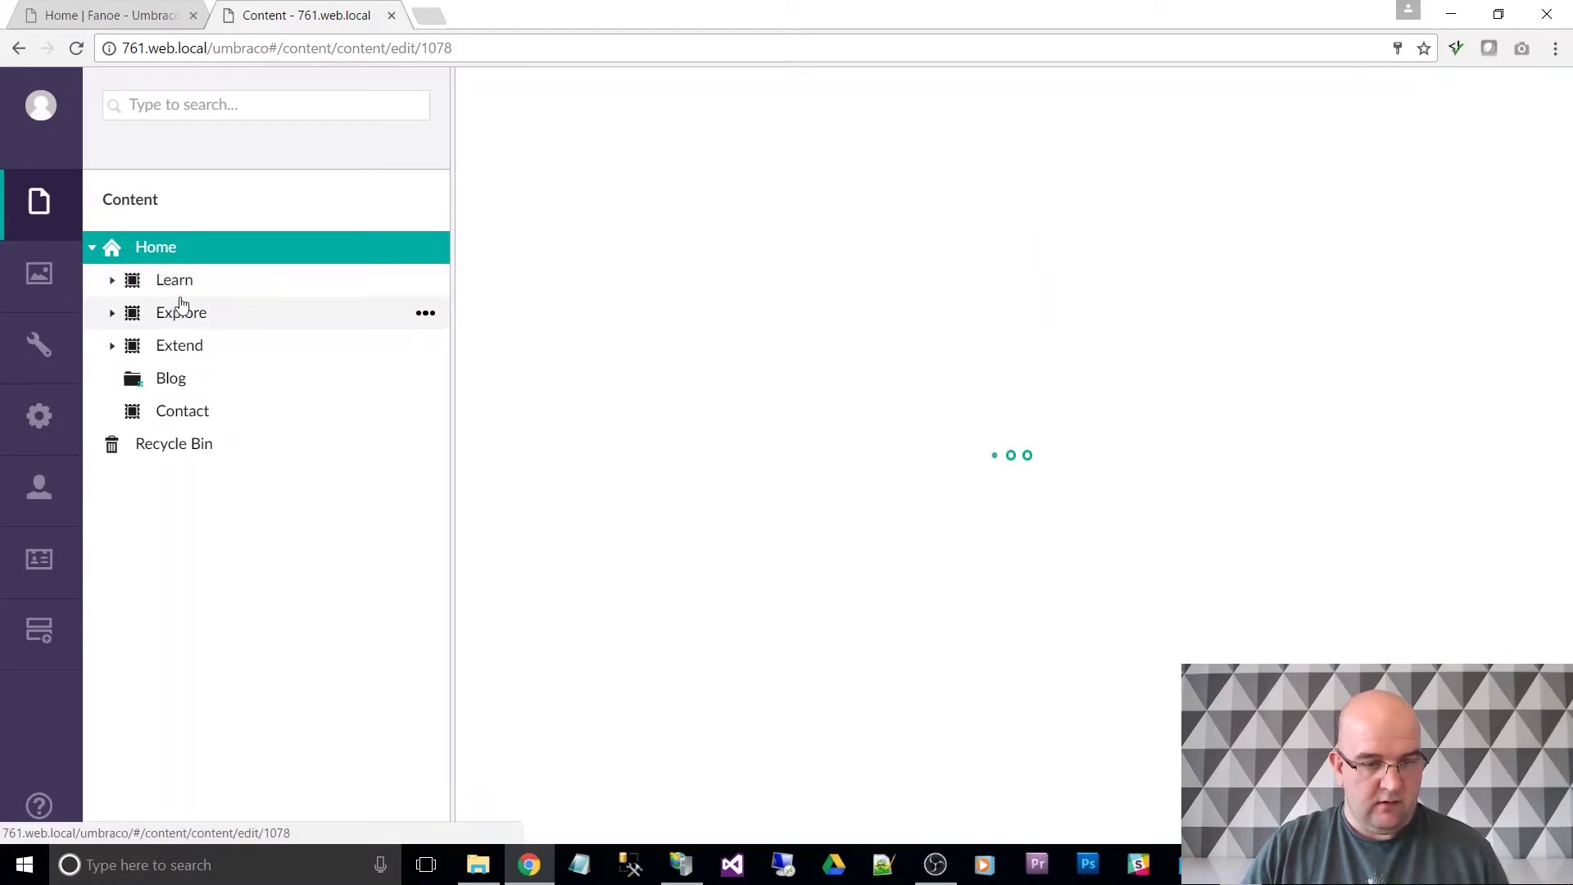
pyautogui.click(182, 282)
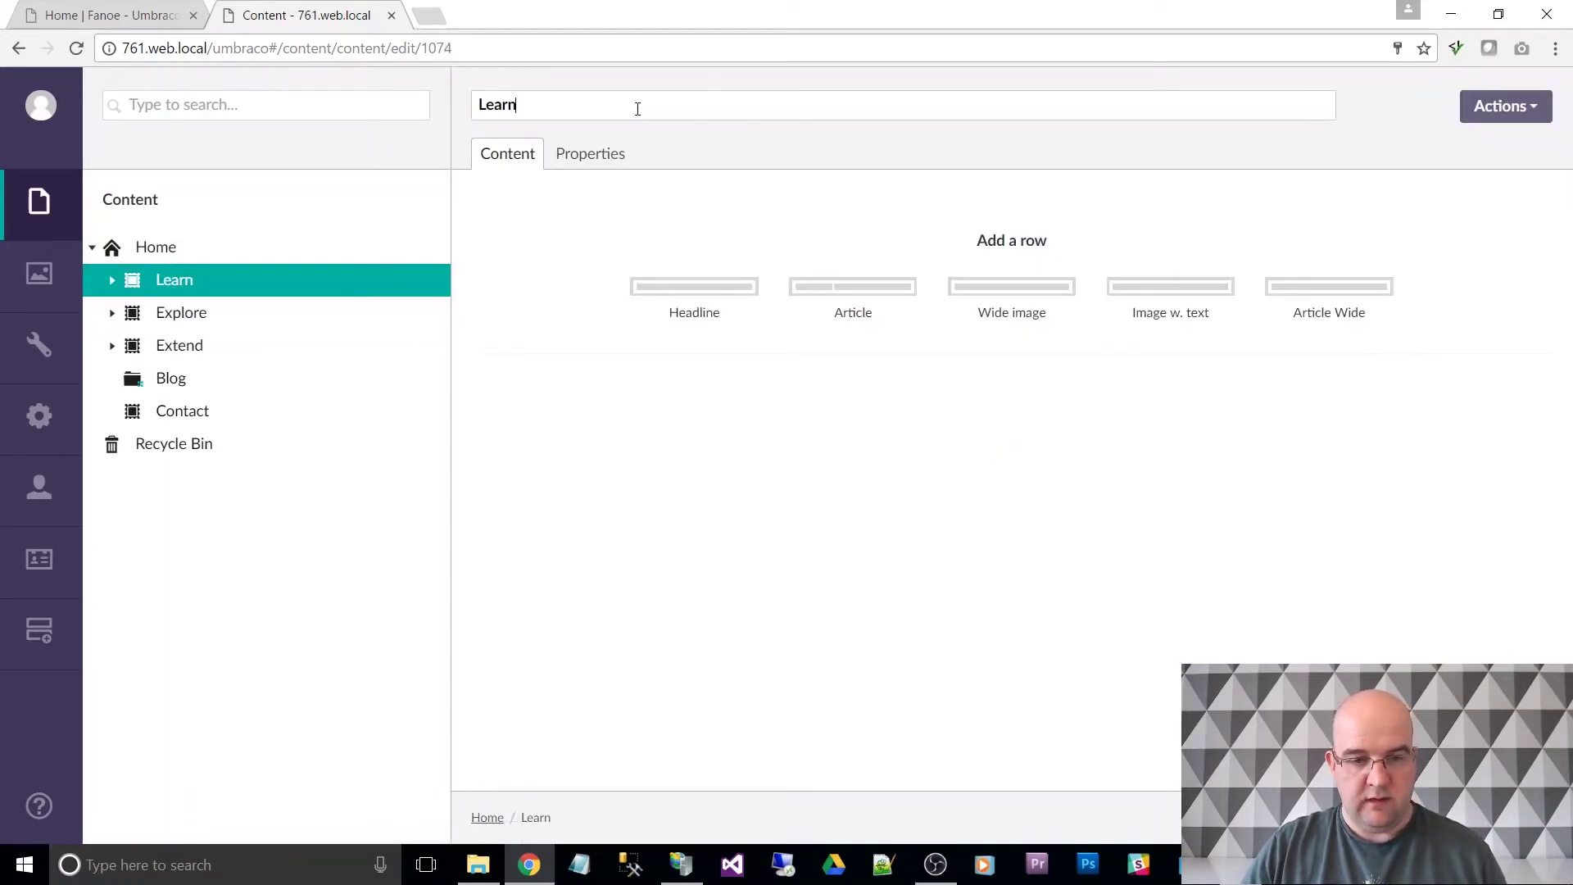
pyautogui.click(621, 155)
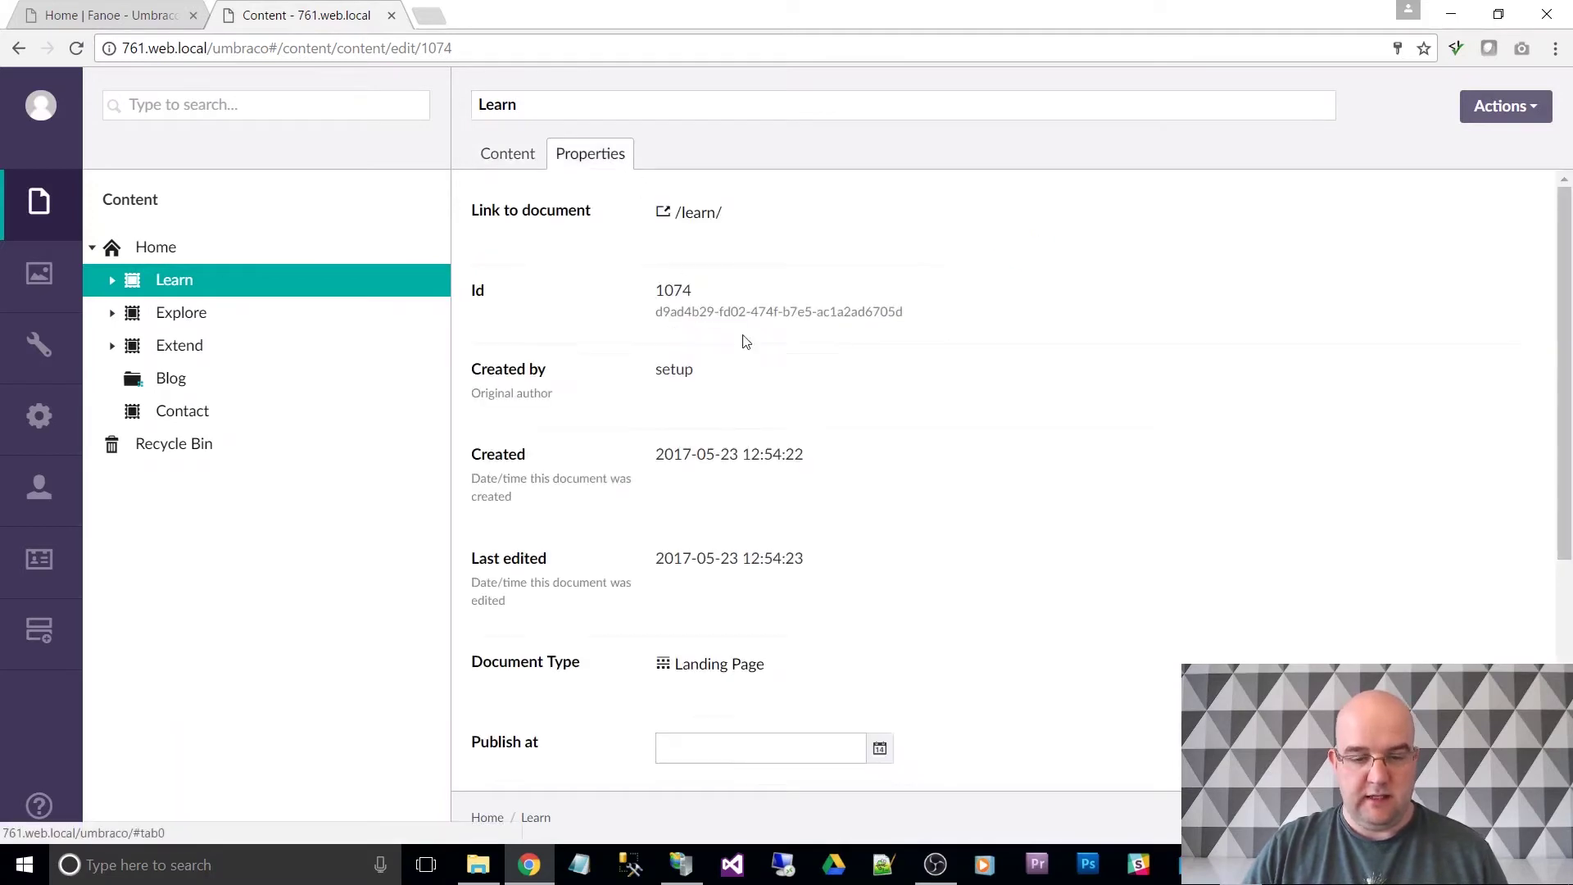
pyautogui.scroll(-4, 770, 361)
pyautogui.scroll(4, 731, 366)
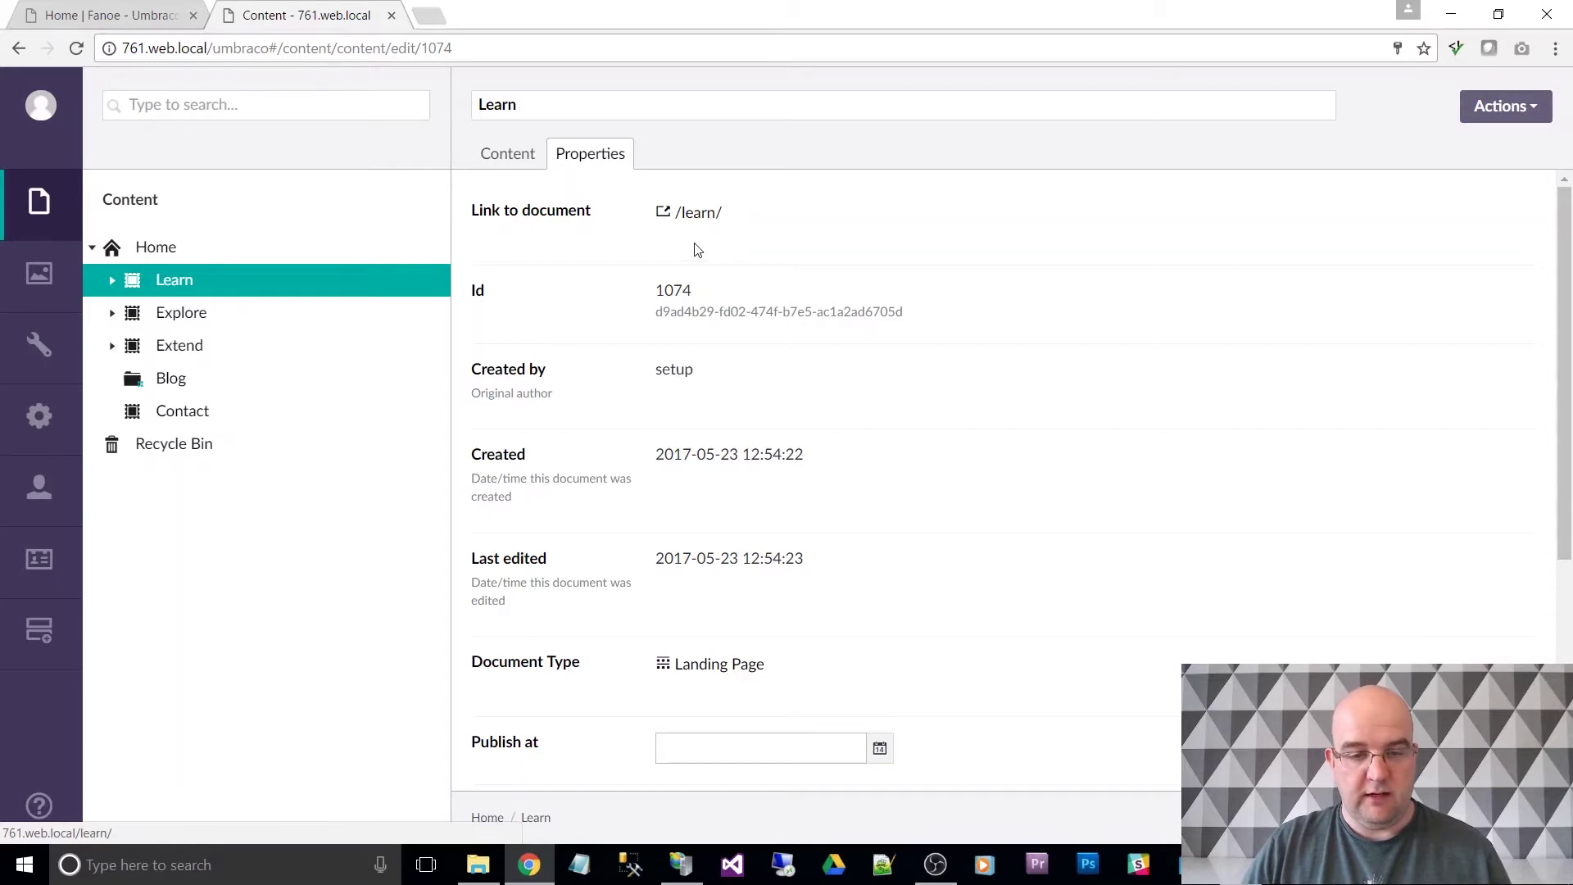
pyautogui.click(696, 212)
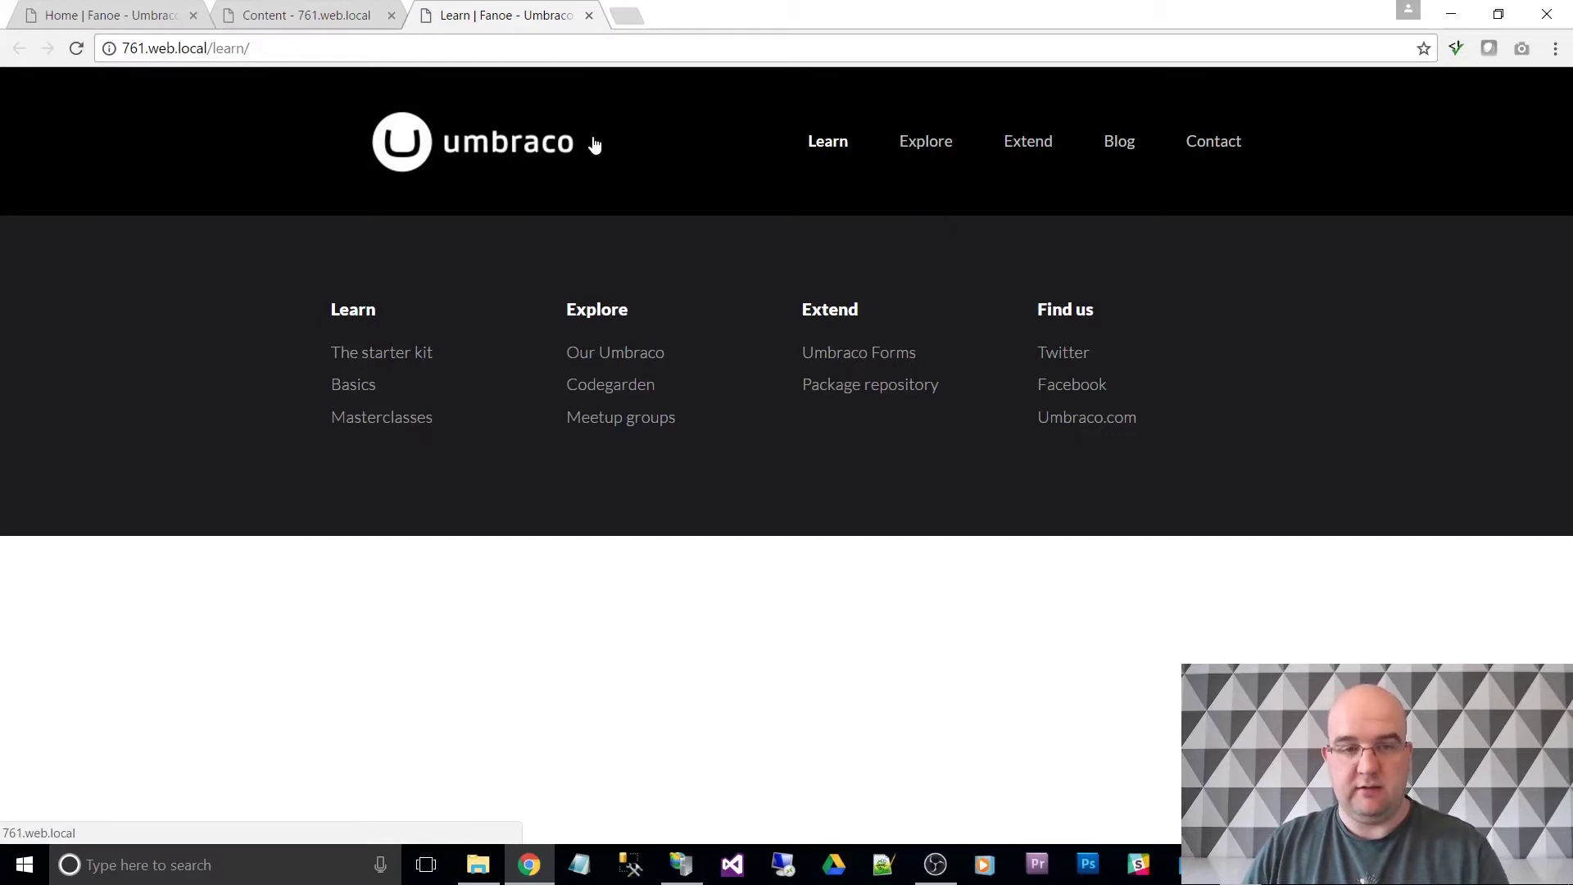
# Return to the back office and show the Content dashboard's Redirect URL Management list
pyautogui.click(322, 6)
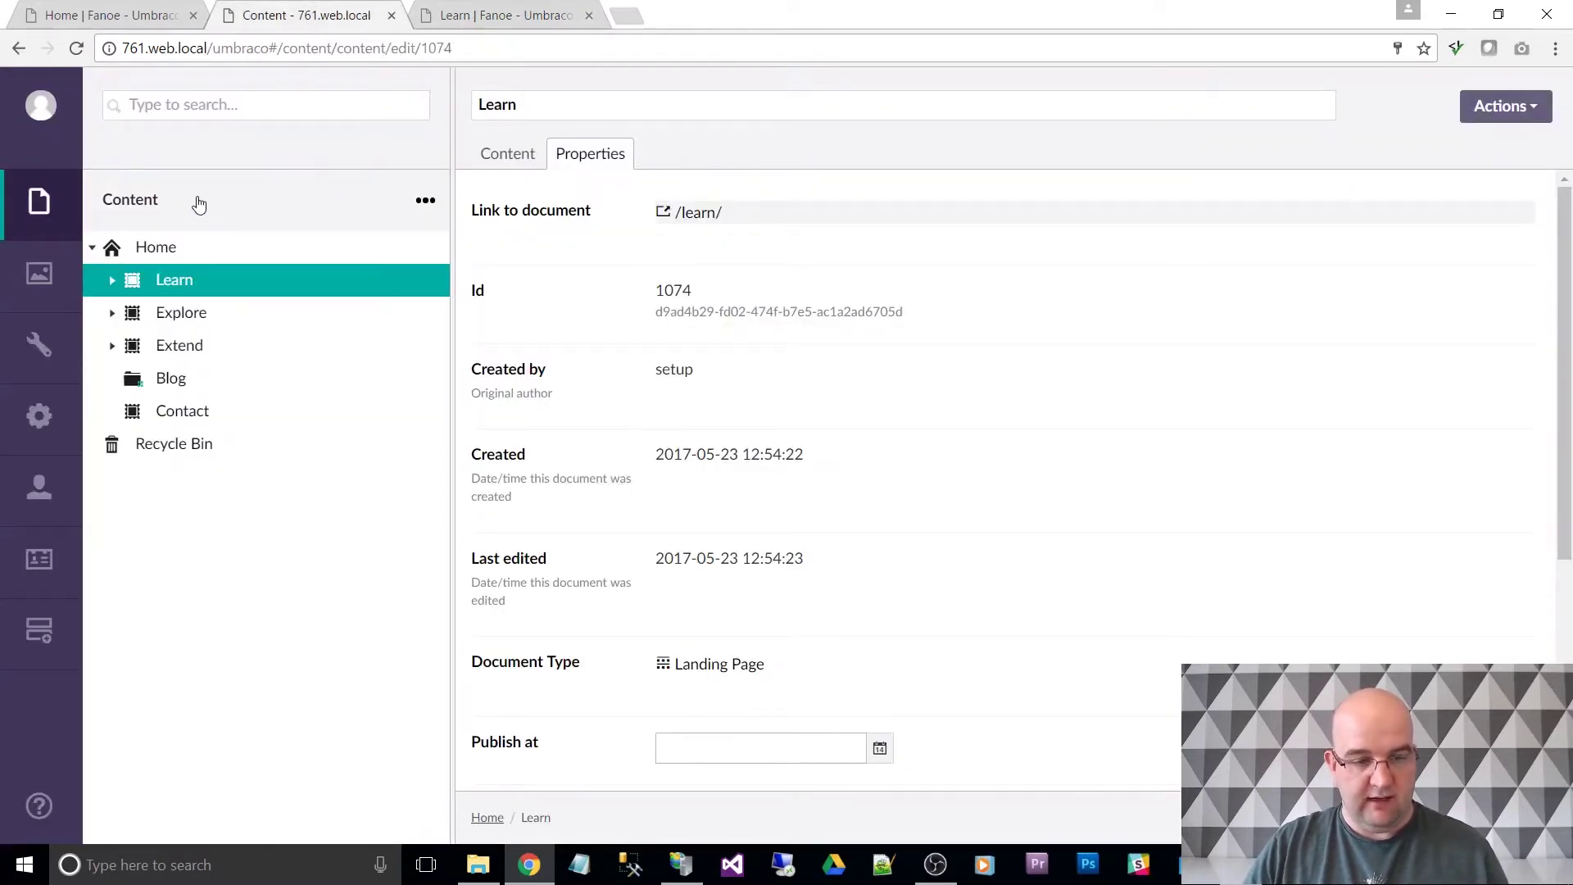
pyautogui.click(60, 212)
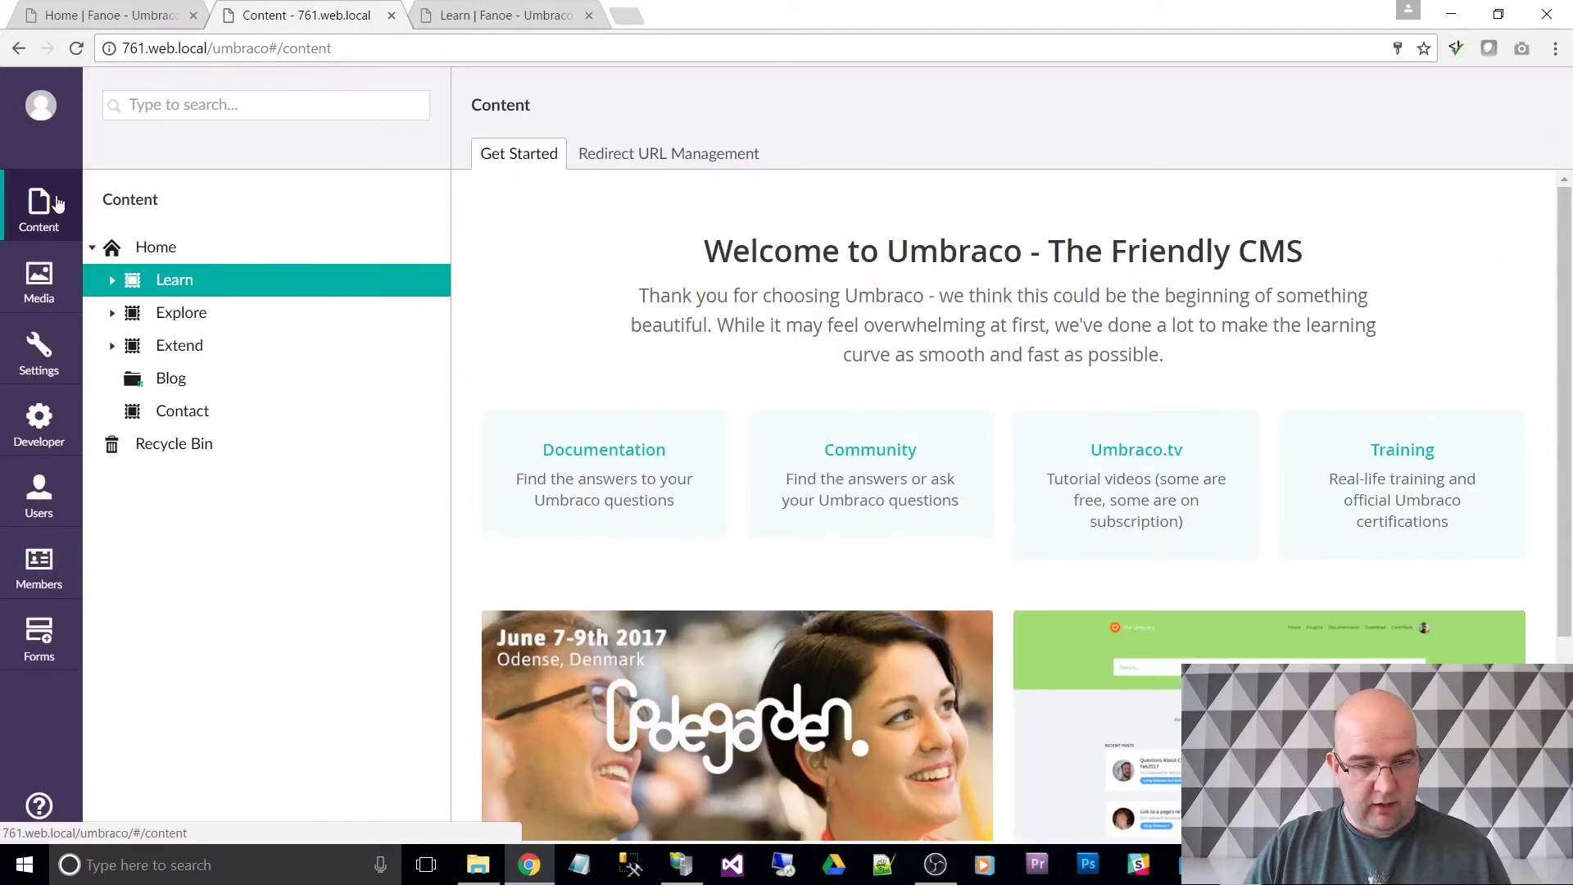
pyautogui.click(665, 156)
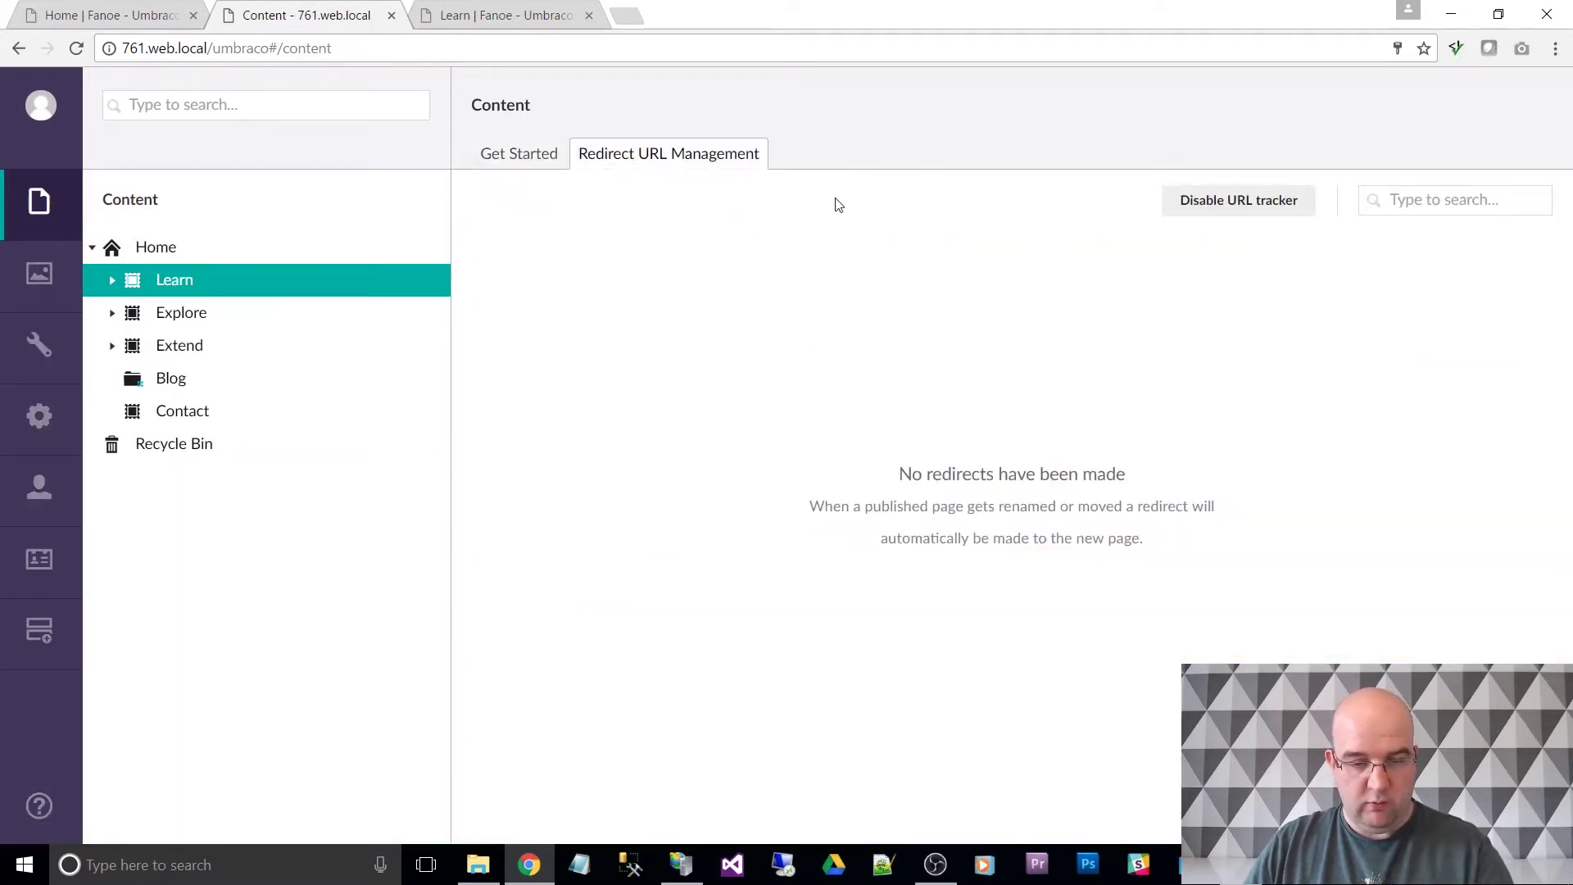
# Open the Learn page from its tree actions and retitle it 'Learn Something'
pyautogui.rightClick(194, 280)
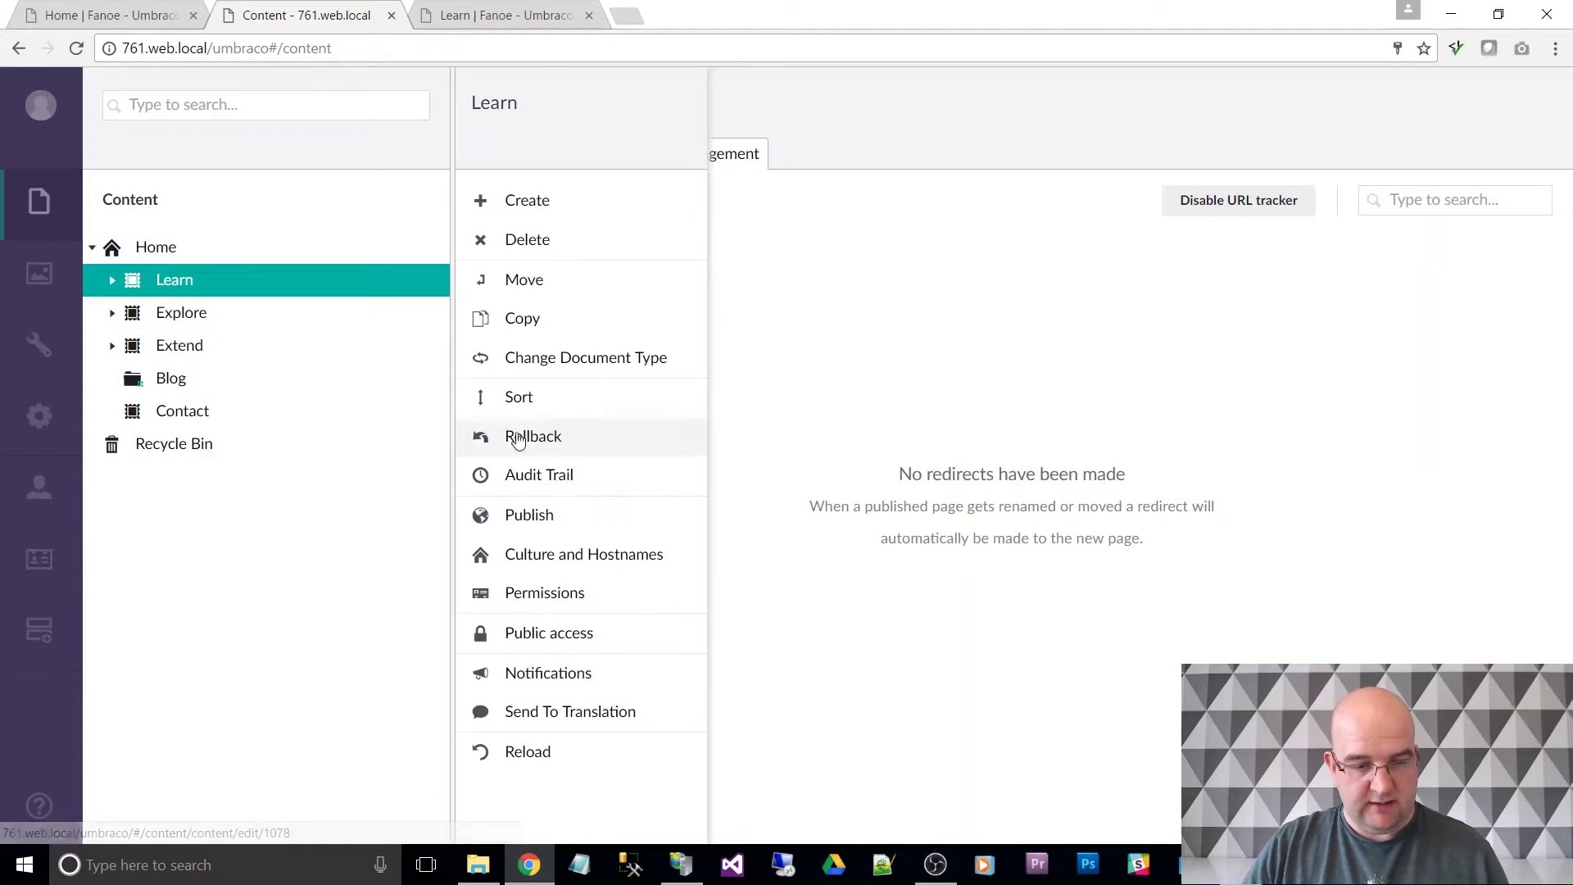
pyautogui.click(181, 292)
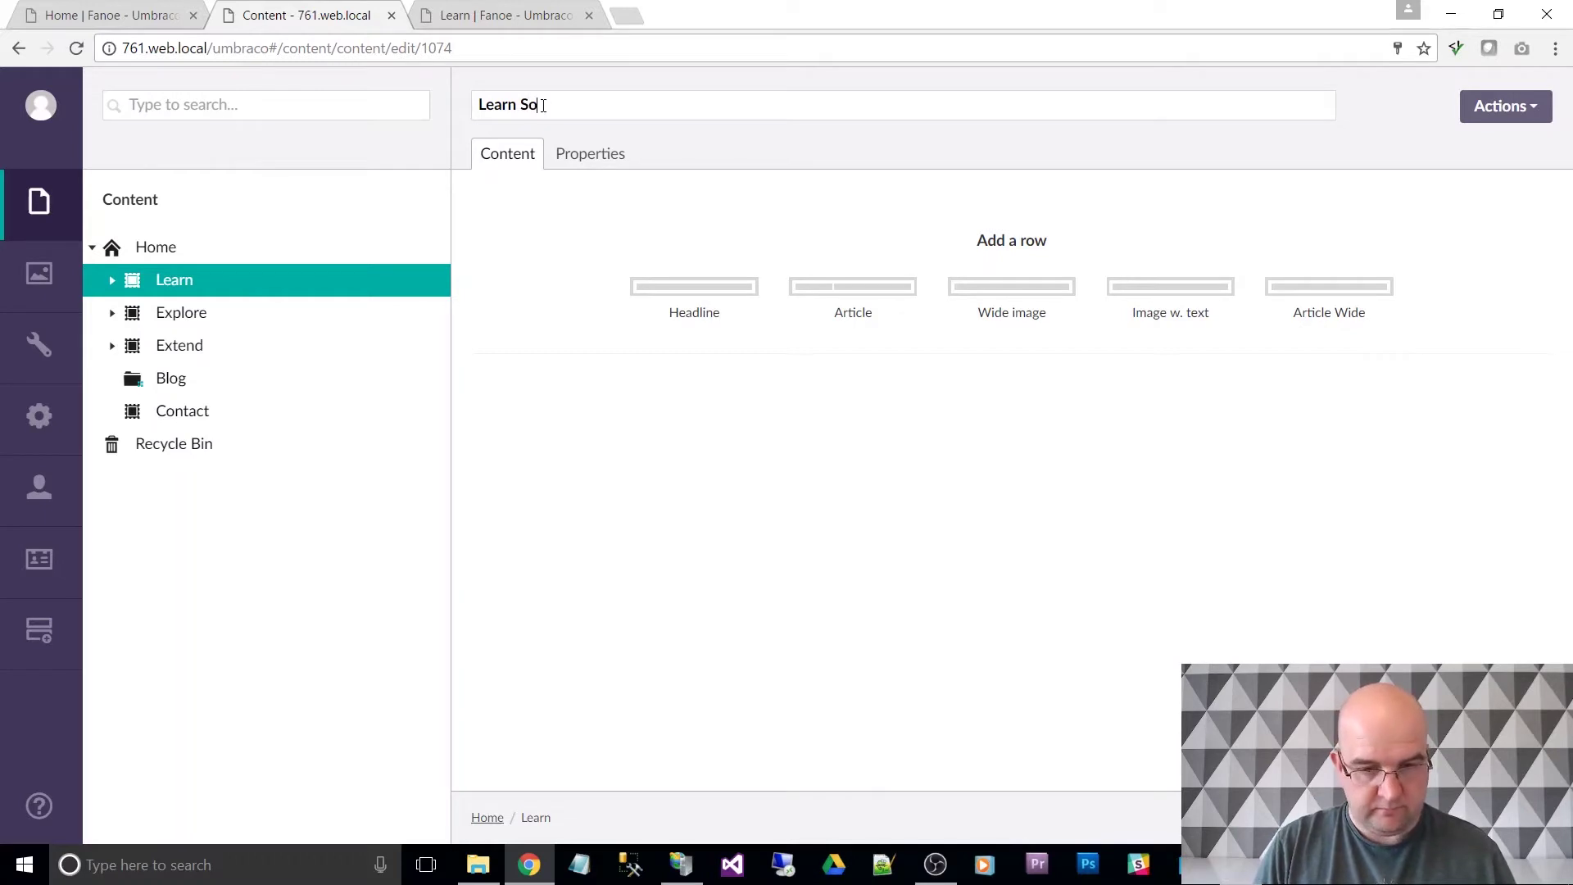
pyautogui.write('ng')
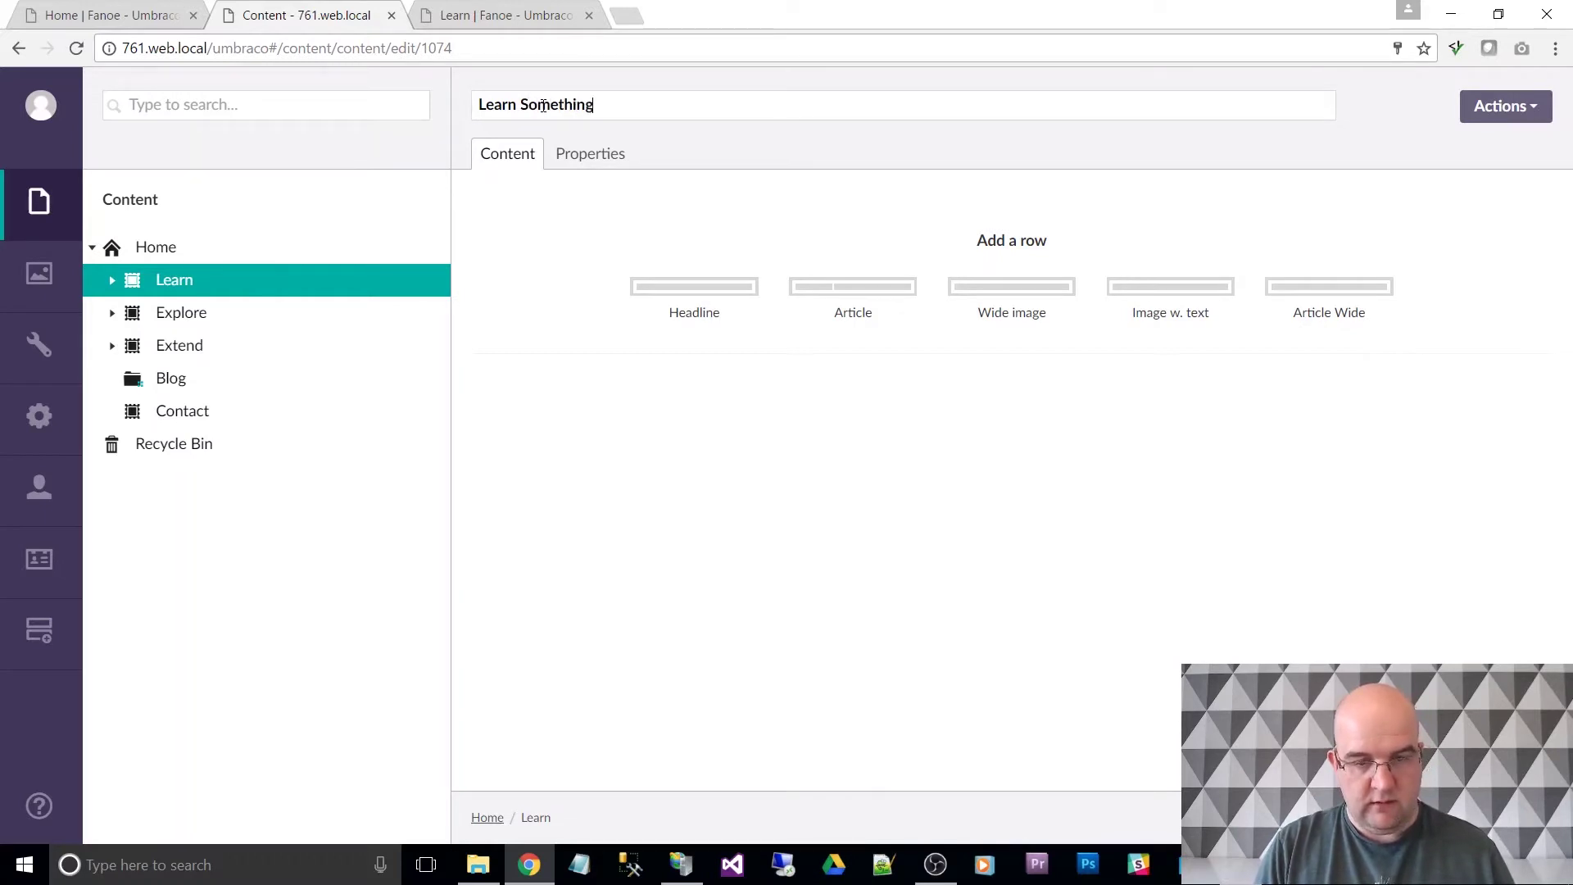